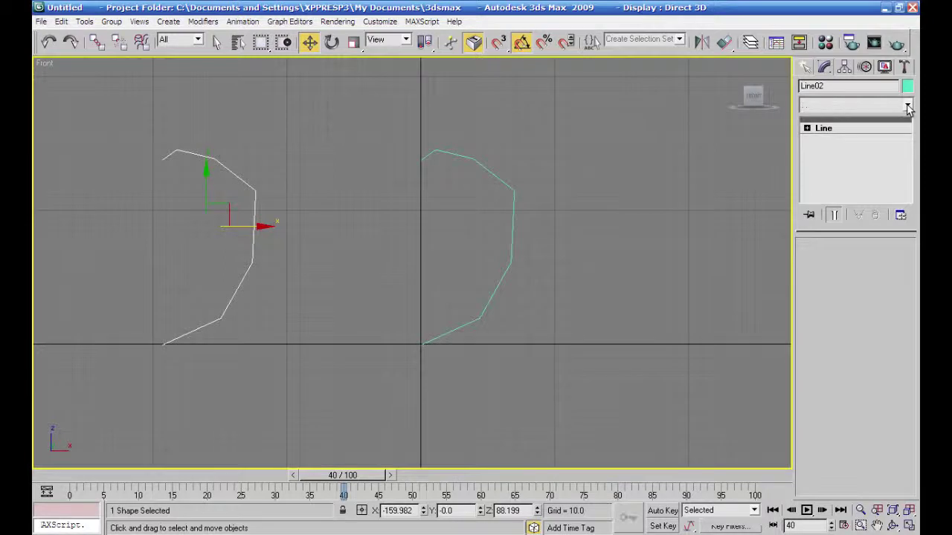
- Apply a Lathe modifier to the selected profile copy and move its axis onto the profile's open ends to close the body
{"action": "left_click_drag", "start_coordinate": [909, 150], "coordinate": [908, 204]}
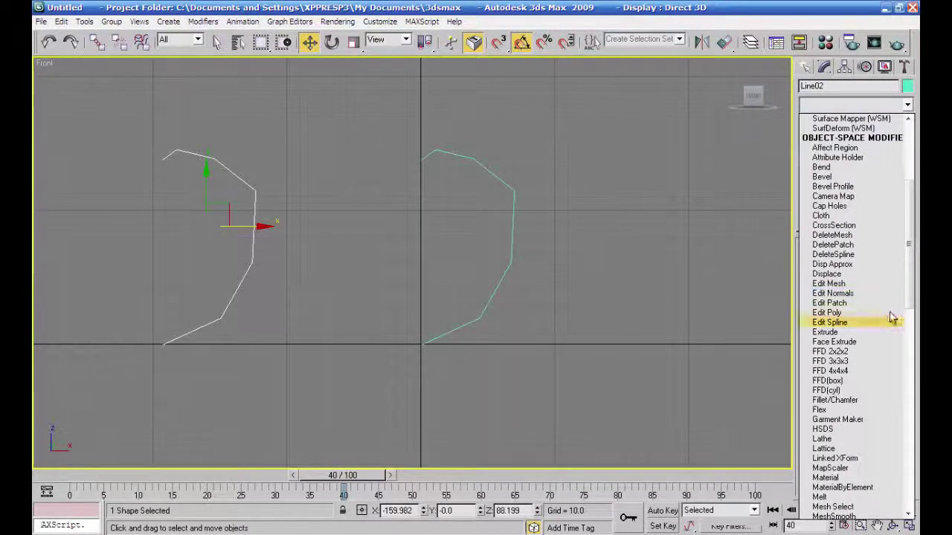
{"action": "left_click", "coordinate": [822, 439]}
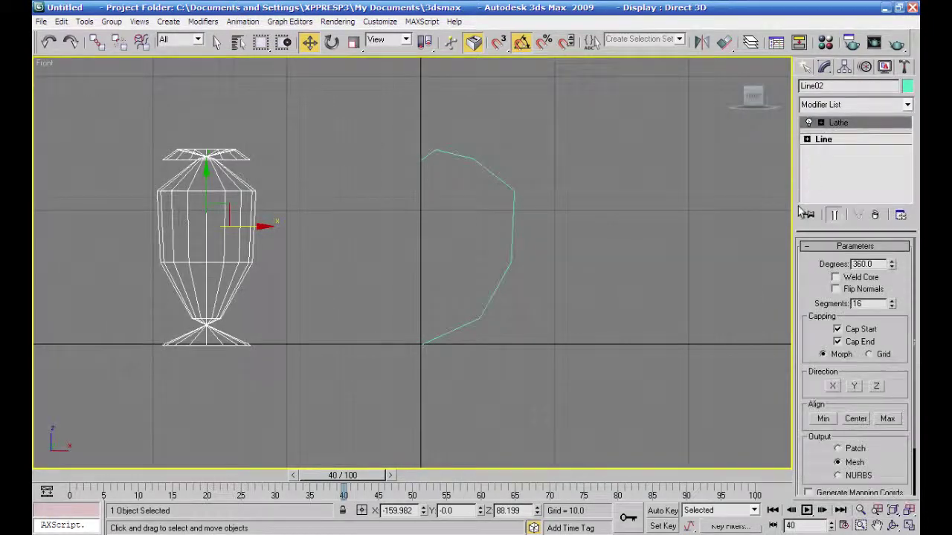
{"action": "left_click", "coordinate": [821, 122]}
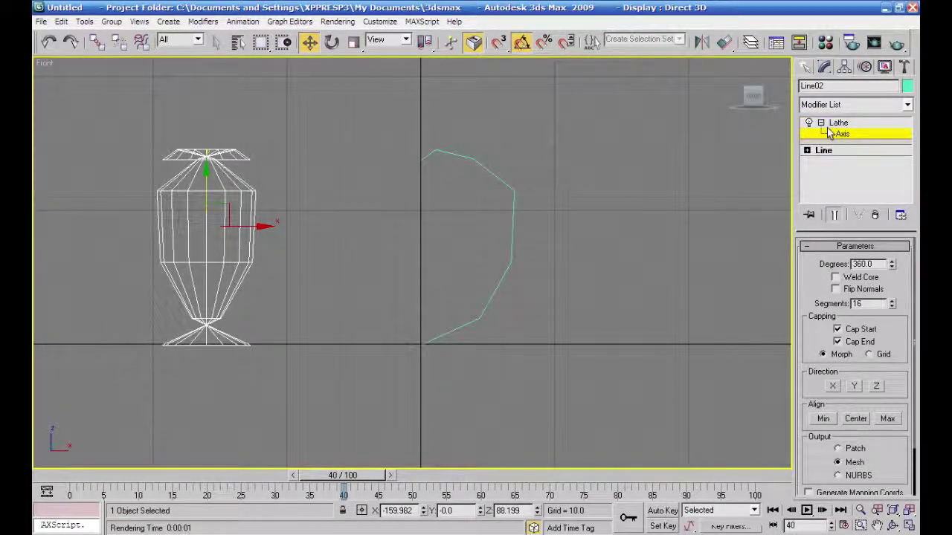
{"action": "left_click", "coordinate": [841, 133]}
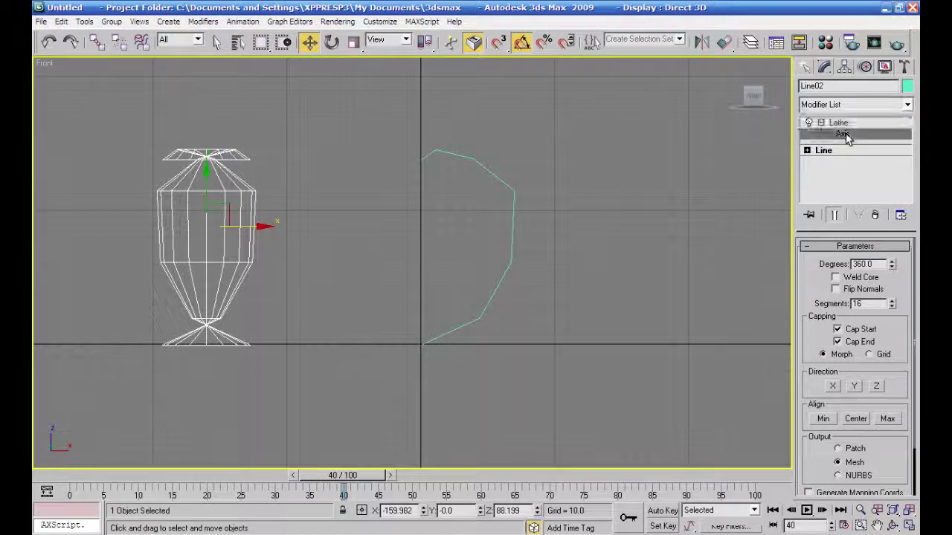
{"action": "middle_click_drag", "start_coordinate": [716, 304], "coordinate": [816, 300]}
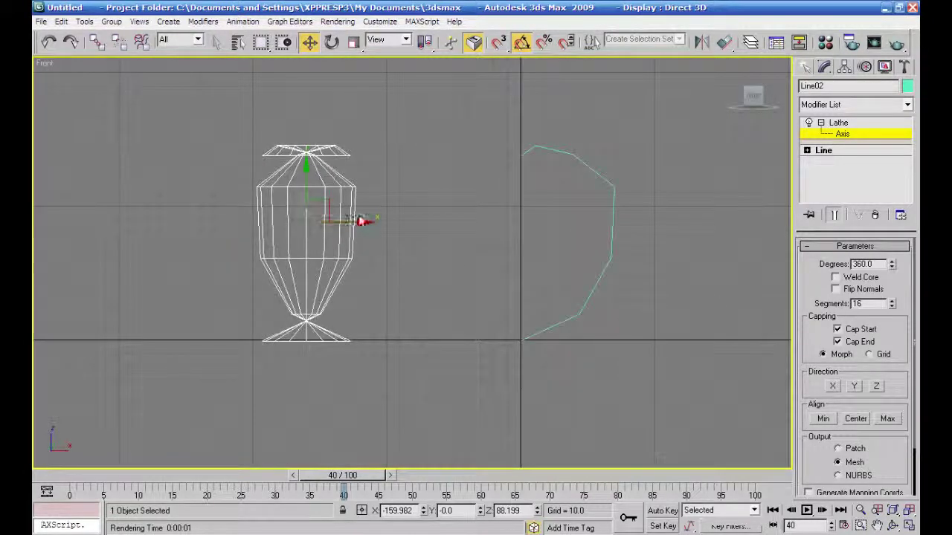
{"action": "left_click_drag", "start_coordinate": [358, 224], "coordinate": [313, 223]}
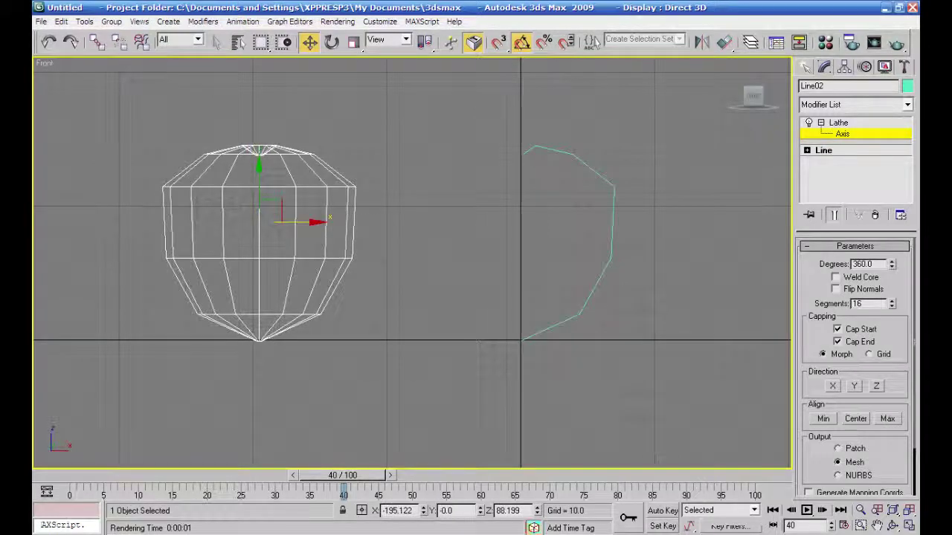
- Restore the four-viewport layout and nudge the lathe axis about 1.3 units along X in the Front view
{"action": "left_click", "coordinate": [908, 525]}
{"action": "scroll", "coordinate": [641, 408], "scroll_direction": "up", "scroll_amount": 5}
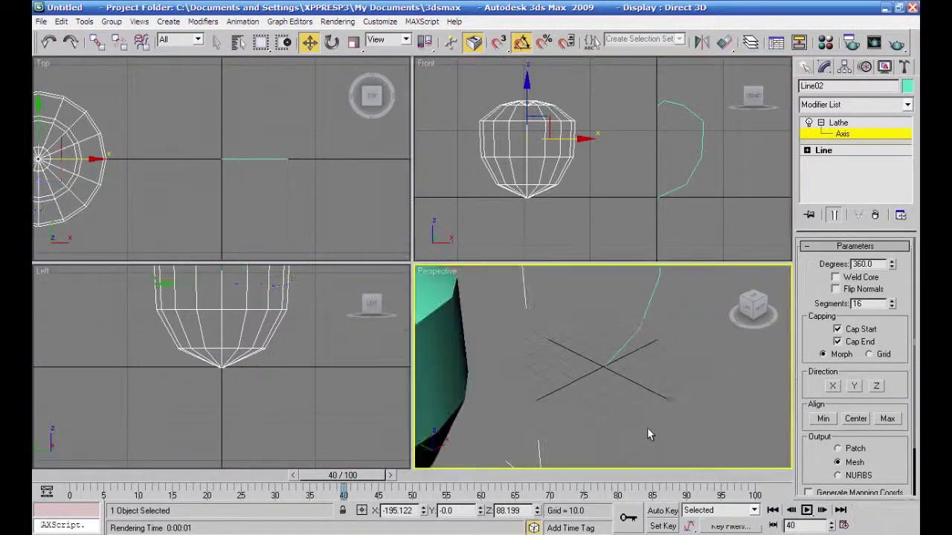
{"action": "scroll", "coordinate": [630, 415], "scroll_direction": "down", "scroll_amount": 5}
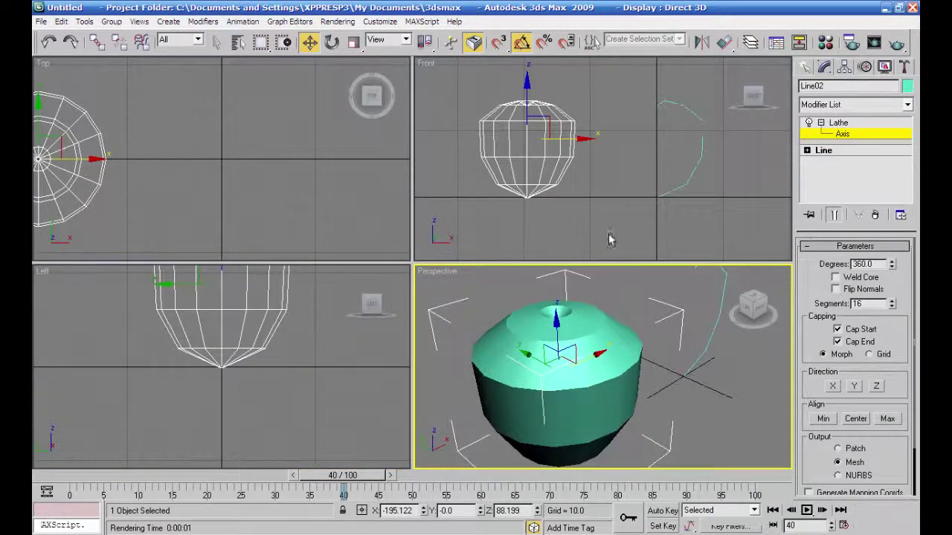
{"action": "left_click", "coordinate": [548, 121]}
{"action": "left_click_drag", "start_coordinate": [579, 138], "coordinate": [579, 138]}
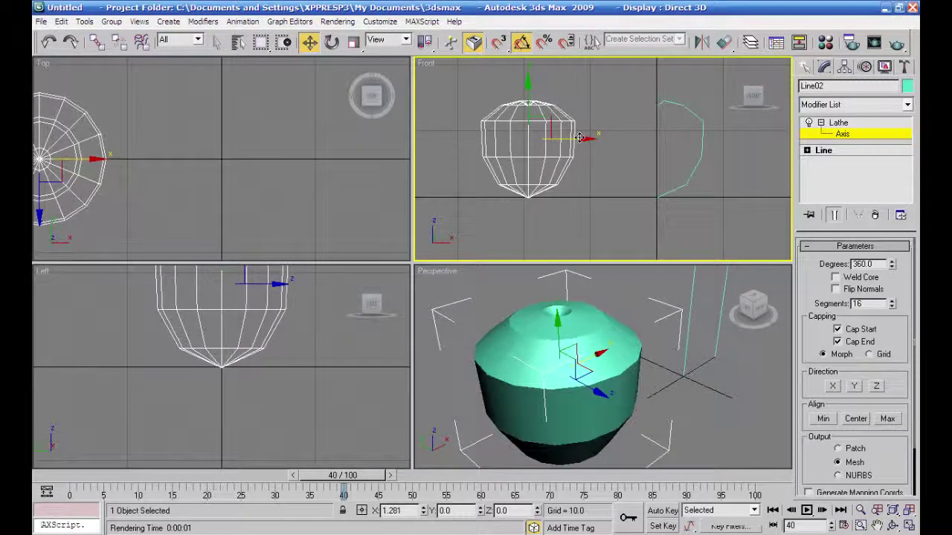
- Enable Weld Core on the Lathe modifier, inspect the body from above, and leave axis editing
{"action": "mouse_move", "coordinate": [650, 413]}
{"action": "middle_mouse_down", "text": "alt"}
{"action": "mouse_move", "coordinate": [631, 325]}
{"action": "mouse_move", "coordinate": [640, 402]}
{"action": "middle_mouse_up", "text": "alt"}
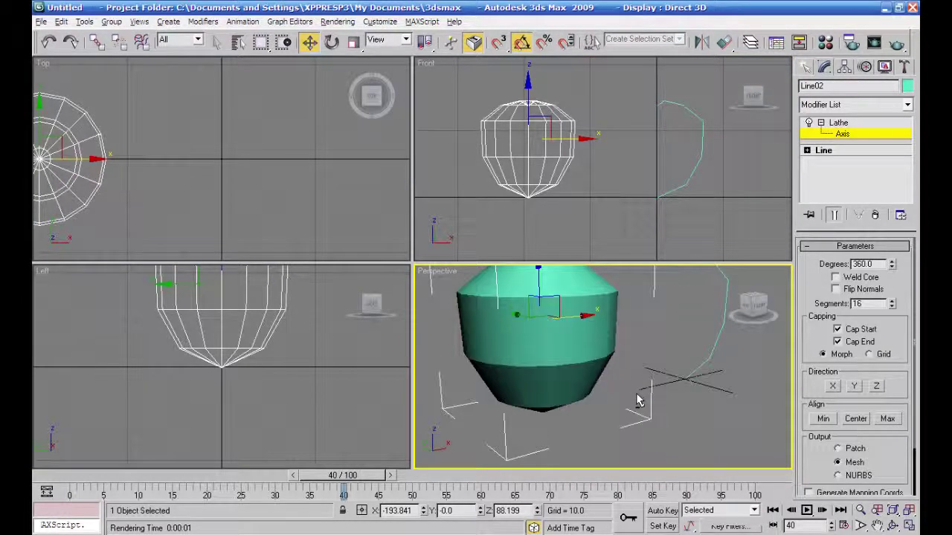
{"action": "left_click", "coordinate": [841, 279]}
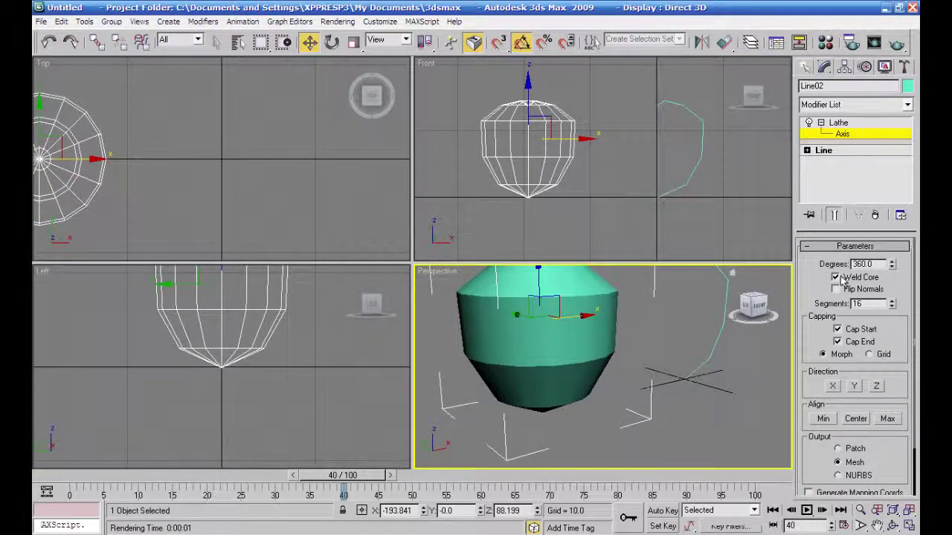
{"action": "middle_click_drag", "start_coordinate": [657, 417], "coordinate": [627, 457], "text": "alt"}
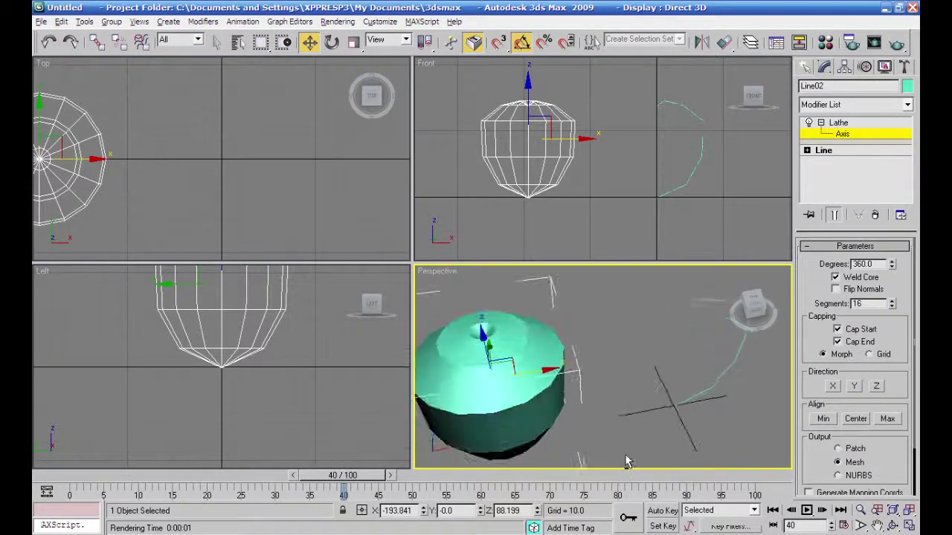
{"action": "middle_click_drag", "start_coordinate": [633, 317], "coordinate": [607, 357]}
{"action": "scroll", "coordinate": [644, 372], "scroll_direction": "down", "scroll_amount": 3}
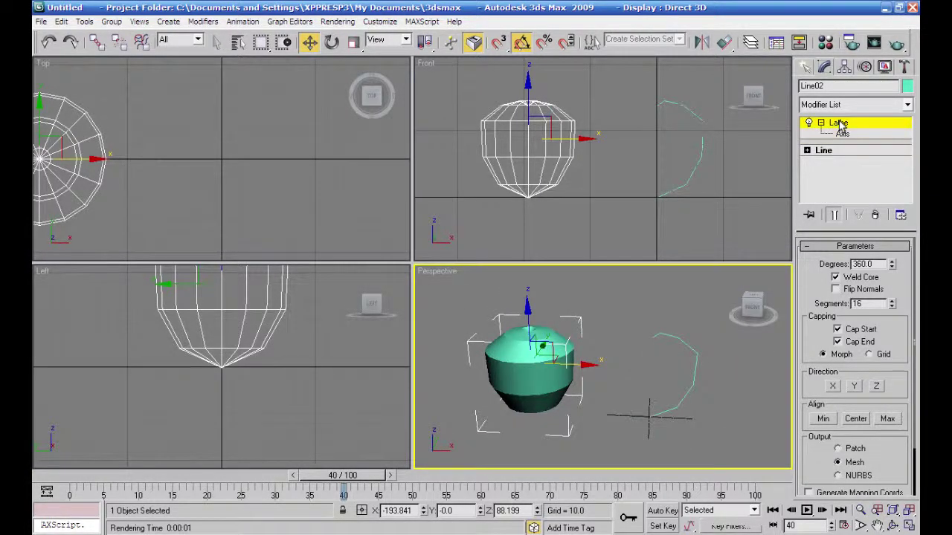
- Convert the four outer vertices of the original profile line, Line01, to Smooth
{"action": "left_click", "coordinate": [752, 180]}
{"action": "left_click_drag", "start_coordinate": [708, 91], "coordinate": [649, 220]}
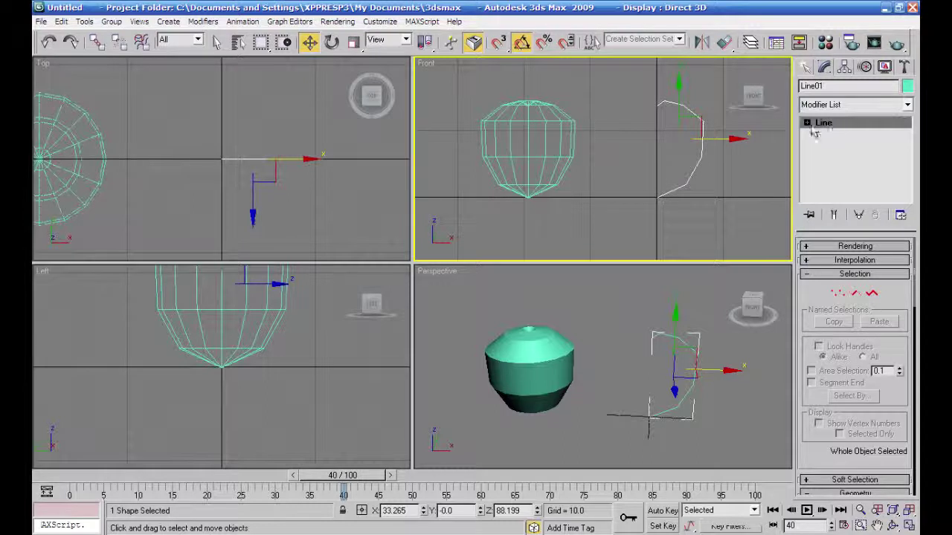
{"action": "left_click", "coordinate": [836, 292]}
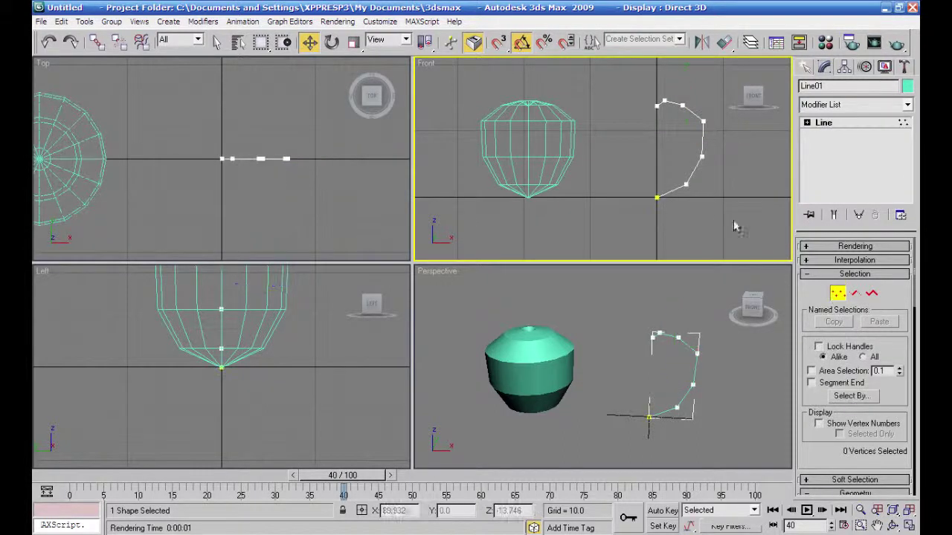
{"action": "middle_click_drag", "start_coordinate": [733, 226], "coordinate": [693, 215]}
{"action": "left_click_drag", "start_coordinate": [662, 199], "coordinate": [654, 204]}
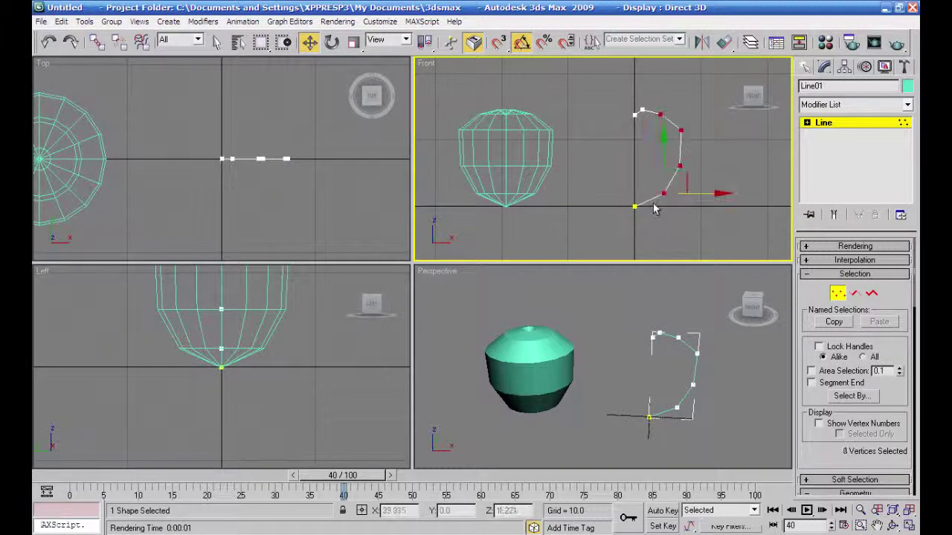
{"action": "right_click", "coordinate": [657, 190]}
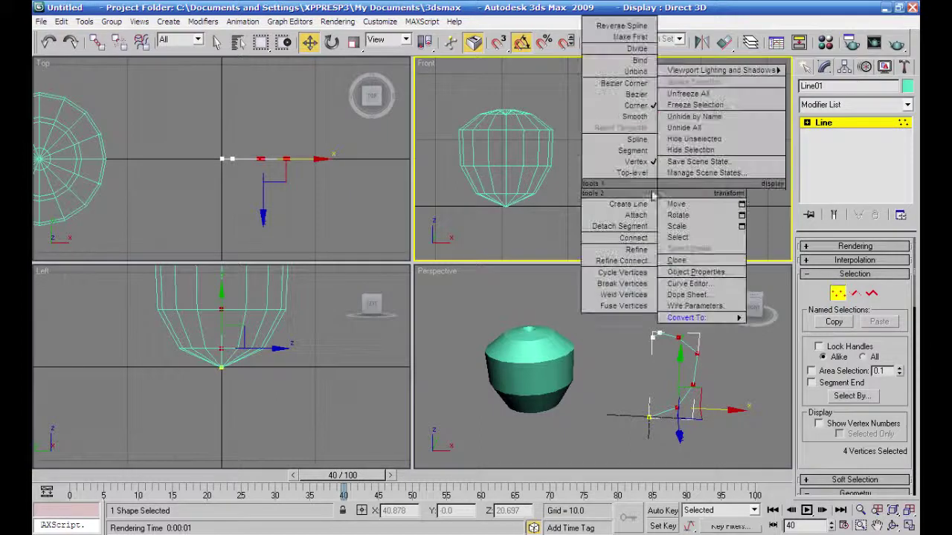
{"action": "left_click", "coordinate": [611, 116]}
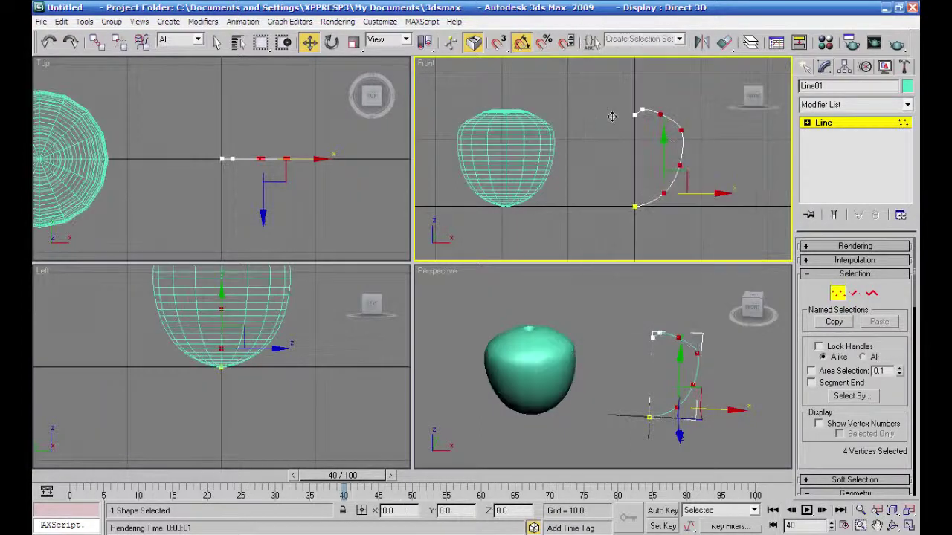
- Reduce the two vertices beside the profile's top end to one and raise it to round the upper shoulder
{"action": "left_click", "coordinate": [734, 150]}
{"action": "left_click", "coordinate": [644, 109]}
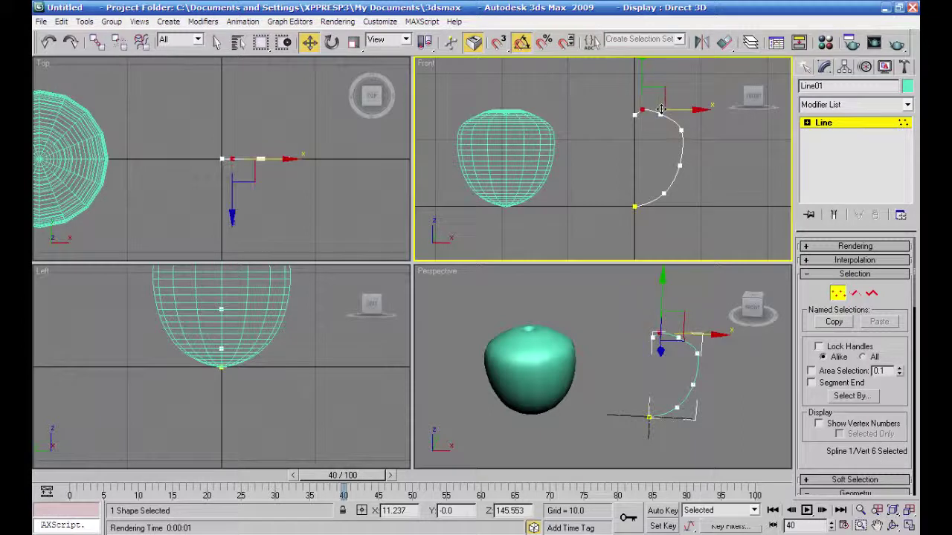
{"action": "mouse_move", "coordinate": [670, 99]}
{"action": "left_mouse_down"}
{"action": "mouse_move", "coordinate": [688, 102]}
{"action": "mouse_move", "coordinate": [660, 104]}
{"action": "mouse_move", "coordinate": [672, 84]}
{"action": "left_mouse_up"}
{"action": "left_click", "coordinate": [658, 113]}
{"action": "mouse_move", "coordinate": [578, 372]}
{"action": "middle_mouse_down", "text": "alt"}
{"action": "mouse_move", "coordinate": [612, 427]}
{"action": "mouse_move", "coordinate": [616, 372]}
{"action": "mouse_move", "coordinate": [587, 334]}
{"action": "mouse_move", "coordinate": [532, 305]}
{"action": "mouse_move", "coordinate": [559, 316]}
{"action": "middle_mouse_up", "text": "alt"}
- Raise the two lowest vertices of the profile slightly
{"action": "left_click_drag", "start_coordinate": [617, 192], "coordinate": [667, 243]}
{"action": "left_click_drag", "start_coordinate": [634, 151], "coordinate": [633, 145]}
{"action": "middle_click_drag", "start_coordinate": [605, 427], "coordinate": [591, 402], "text": "alt"}
- Move the profile's top three vertices up about 16.6 units to make the body taller
{"action": "left_click", "coordinate": [705, 216]}
{"action": "left_click_drag", "start_coordinate": [676, 116], "coordinate": [625, 175]}
{"action": "left_click_drag", "start_coordinate": [697, 87], "coordinate": [597, 154]}
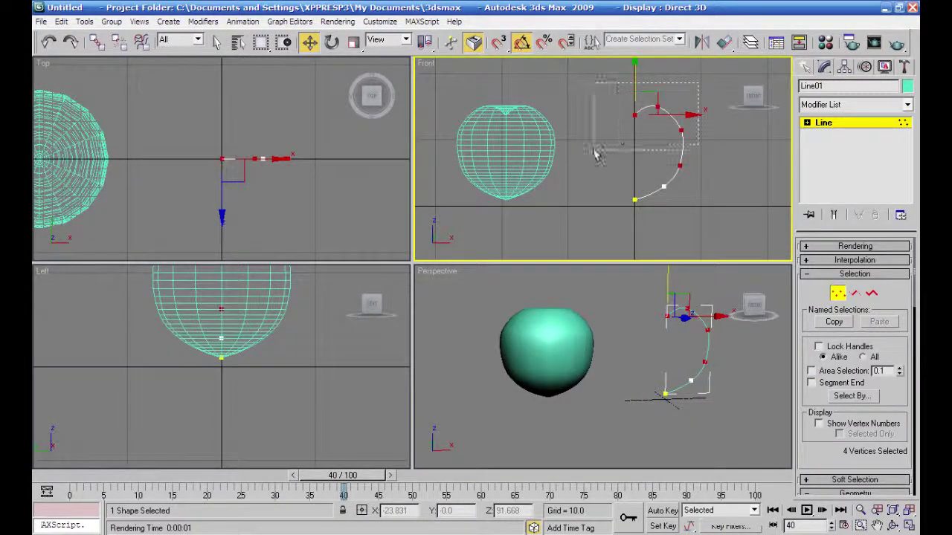
{"action": "left_click_drag", "start_coordinate": [682, 78], "coordinate": [681, 67]}
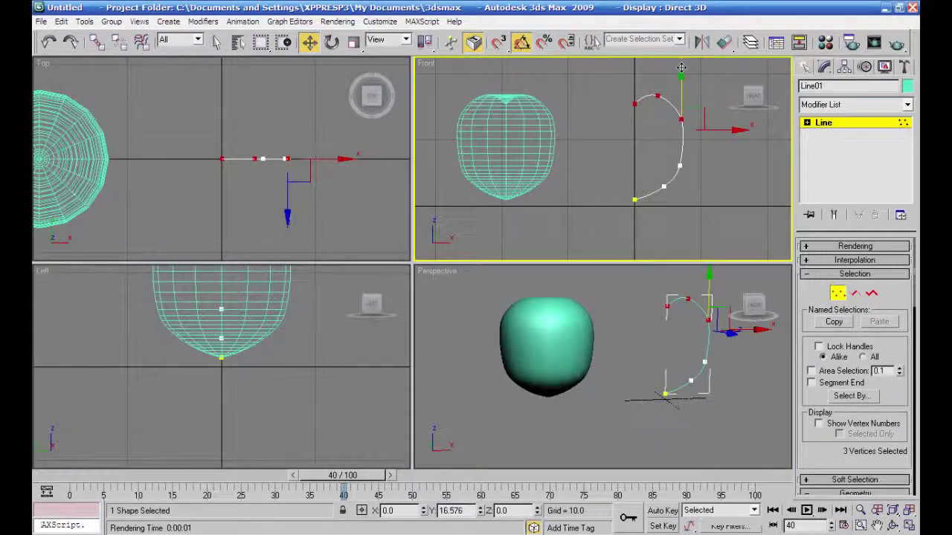
{"action": "left_click", "coordinate": [594, 412]}
{"action": "middle_click_drag", "start_coordinate": [595, 412], "coordinate": [505, 394], "text": "alt"}
- Nudge the profile's lower side vertex outward and lower the vertex next to the bottom end to flatten the base
{"action": "left_click", "coordinate": [689, 179]}
{"action": "mouse_move", "coordinate": [690, 190]}
{"action": "left_mouse_down"}
{"action": "mouse_move", "coordinate": [655, 162]}
{"action": "mouse_move", "coordinate": [671, 178]}
{"action": "mouse_move", "coordinate": [720, 164]}
{"action": "left_mouse_up"}
{"action": "middle_click_drag", "start_coordinate": [631, 372], "coordinate": [667, 404], "text": "alt"}
{"action": "left_click", "coordinate": [663, 187]}
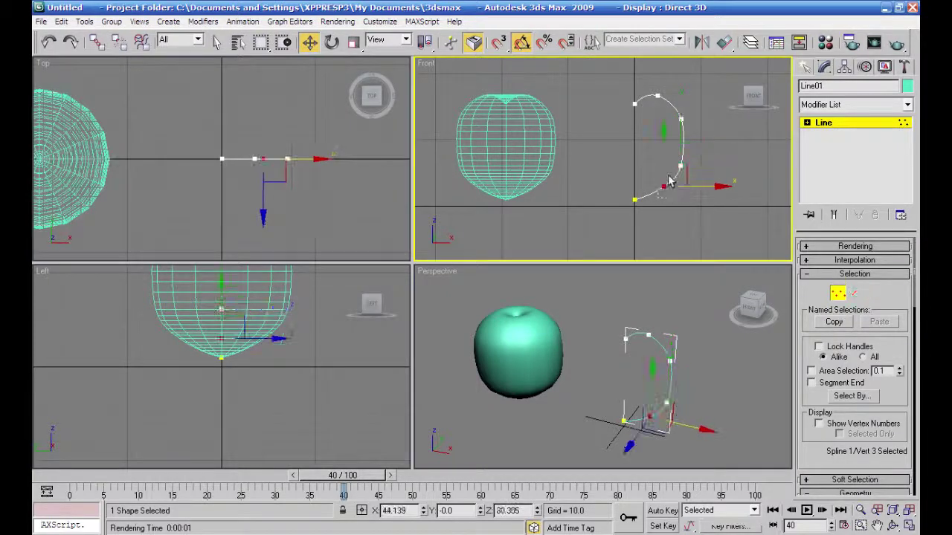
{"action": "left_click_drag", "start_coordinate": [664, 146], "coordinate": [664, 153]}
{"action": "middle_click_drag", "start_coordinate": [559, 340], "coordinate": [555, 382], "text": "alt"}
- Move the lower and upper side vertices of the profile slightly outward to widen the body
{"action": "left_click", "coordinate": [693, 182]}
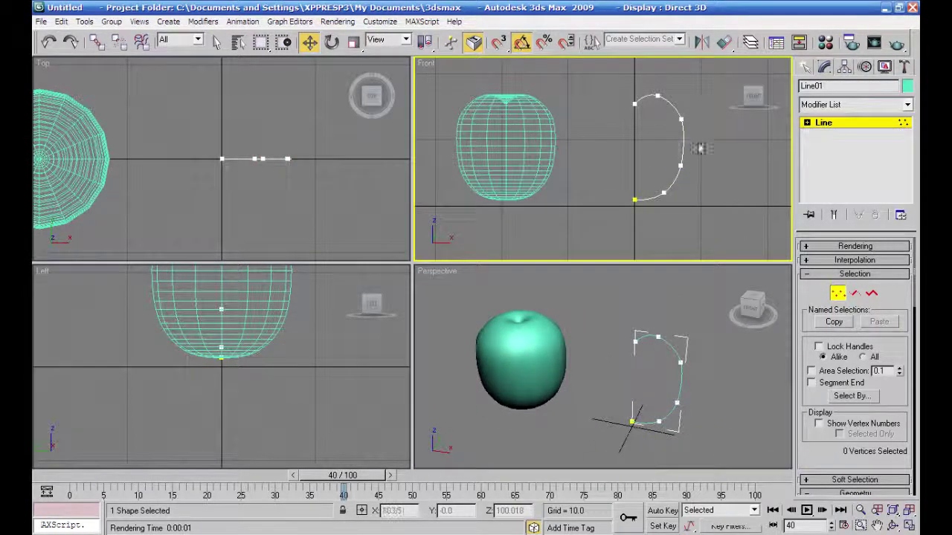
{"action": "left_click_drag", "start_coordinate": [676, 174], "coordinate": [721, 165]}
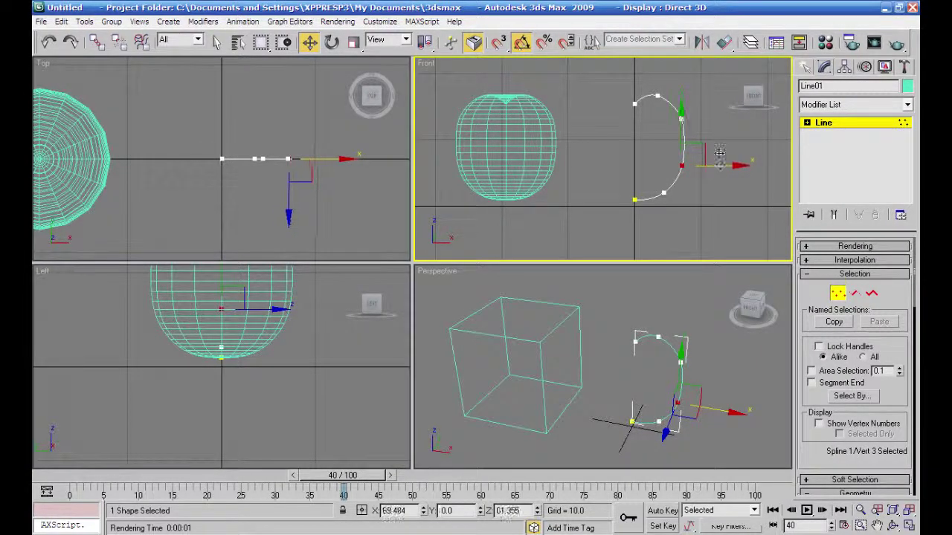
{"action": "left_click", "coordinate": [682, 119]}
{"action": "left_click_drag", "start_coordinate": [716, 119], "coordinate": [721, 117]}
{"action": "left_click", "coordinate": [592, 338]}
{"action": "middle_click_drag", "start_coordinate": [591, 339], "coordinate": [579, 357], "text": "alt"}
- Push the profile's upper side vertex further outward and check the body's shape in the Perspective view
{"action": "left_click", "coordinate": [691, 112]}
{"action": "left_click_drag", "start_coordinate": [675, 125], "coordinate": [703, 119]}
{"action": "left_click", "coordinate": [708, 149]}
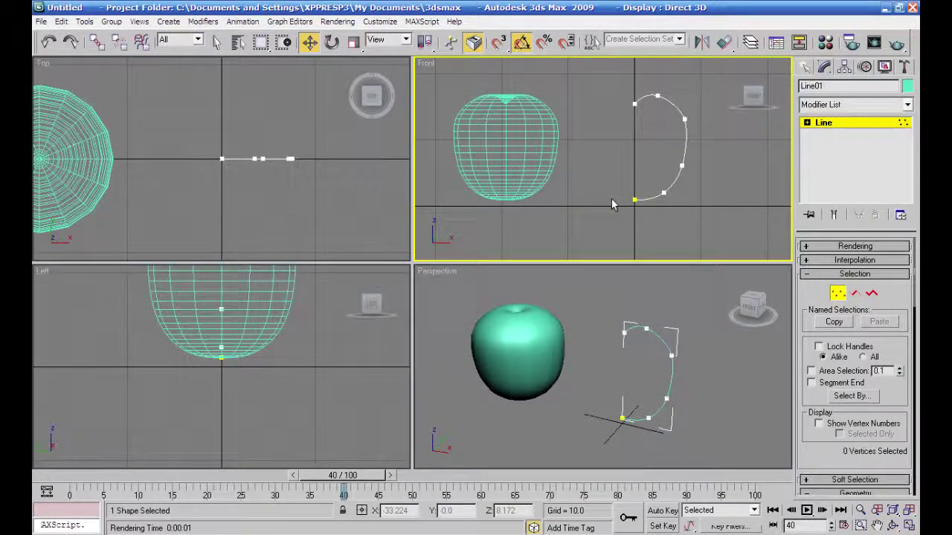
{"action": "left_click", "coordinate": [579, 366]}
{"action": "middle_click_drag", "start_coordinate": [579, 366], "coordinate": [591, 304], "text": "alt"}
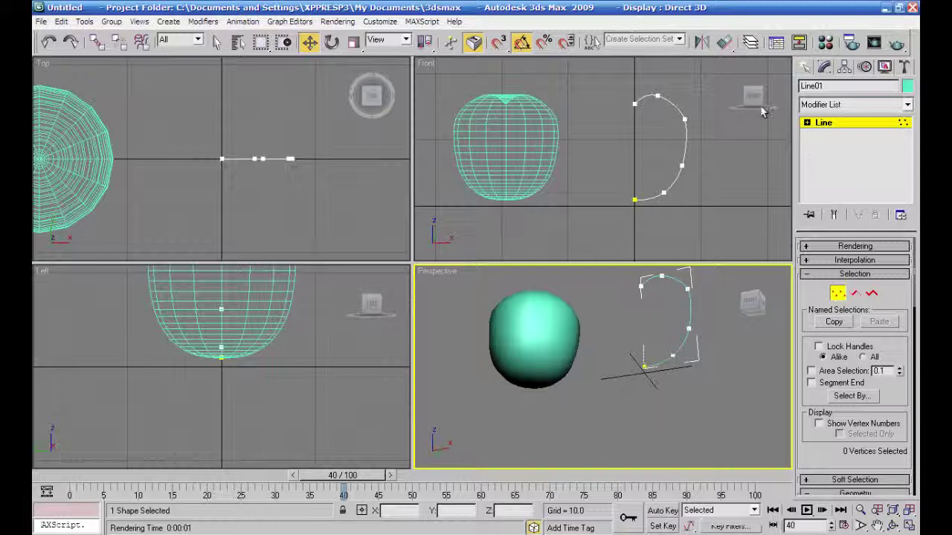
- Fill the first two Material Editor slots with copies of the blank third material and rename the first one 01-- Default
{"action": "left_click", "coordinate": [827, 43]}
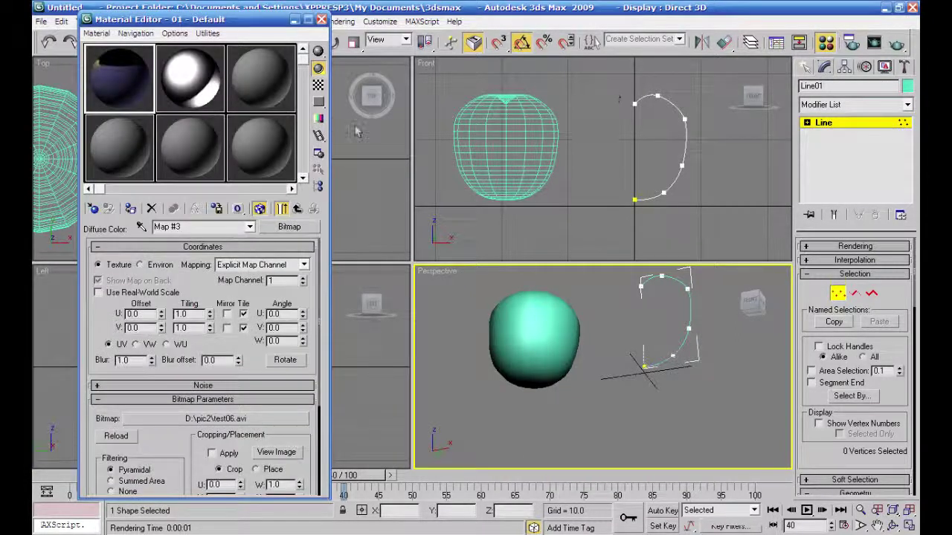
{"action": "left_click", "coordinate": [208, 86]}
{"action": "left_click", "coordinate": [253, 84]}
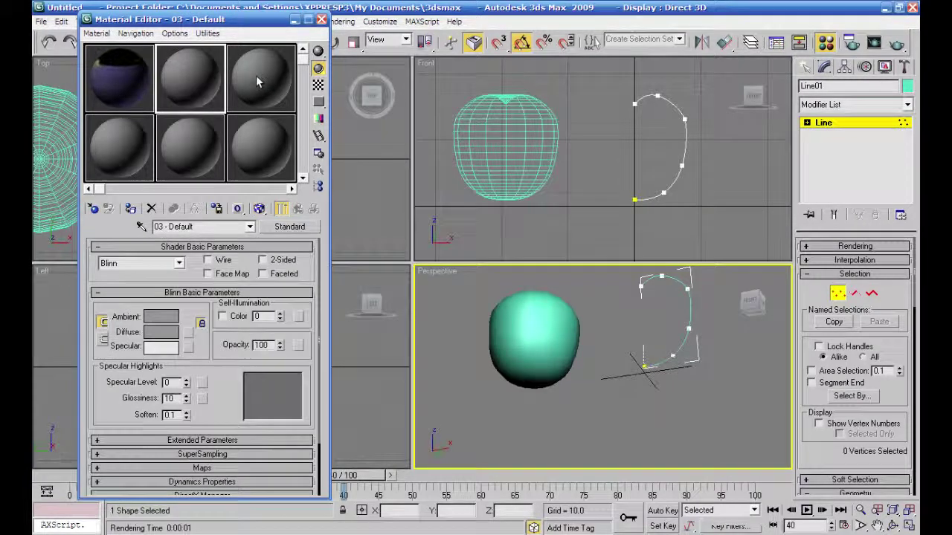
{"action": "left_click_drag", "start_coordinate": [195, 85], "coordinate": [109, 79]}
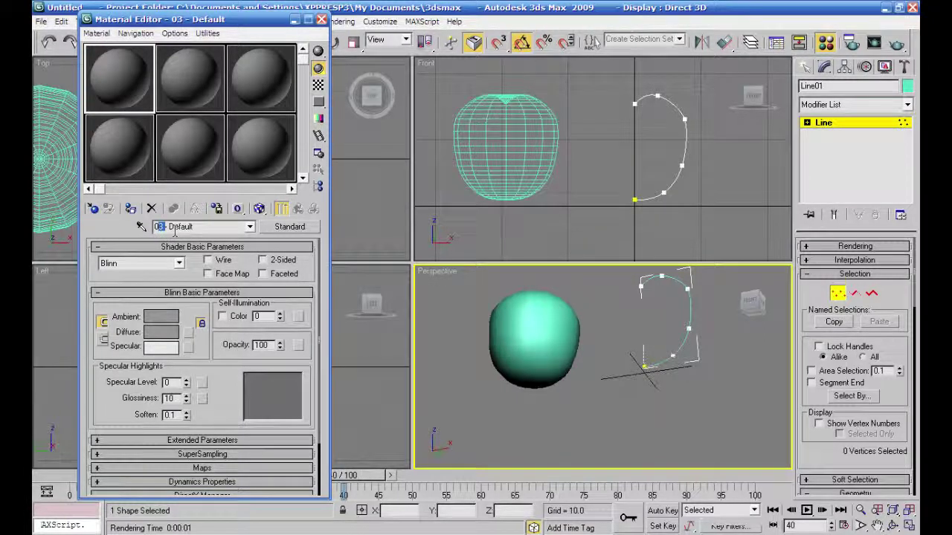
{"action": "left_click", "coordinate": [191, 80]}
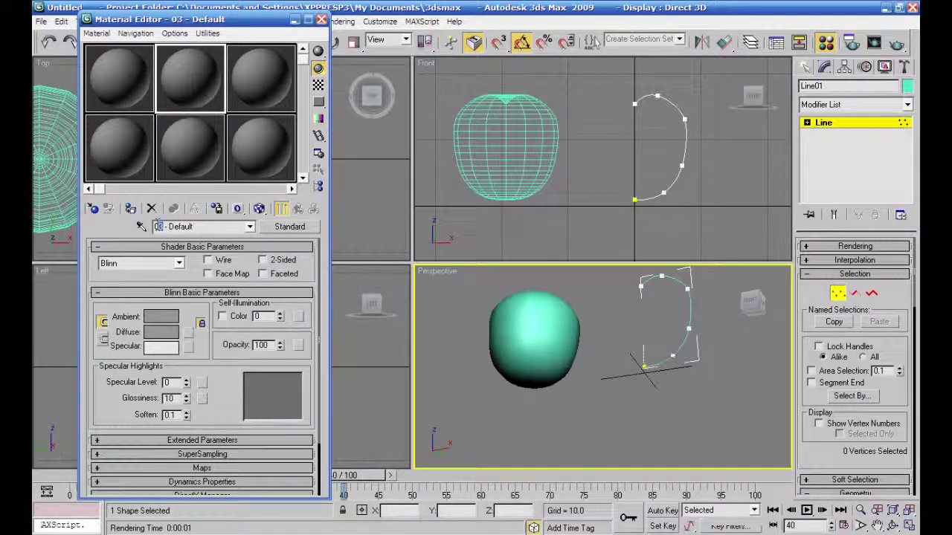
{"action": "left_click", "coordinate": [116, 77]}
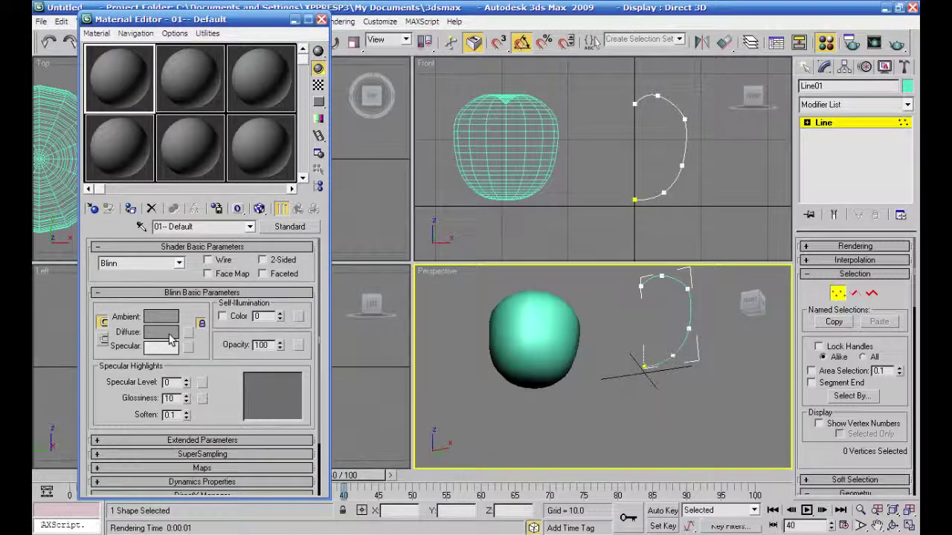
- Set the 01-- Default material's diffuse color to red 253, green 50, blue 50
{"action": "left_click", "coordinate": [168, 332]}
{"action": "left_click_drag", "start_coordinate": [322, 124], "coordinate": [312, 88]}
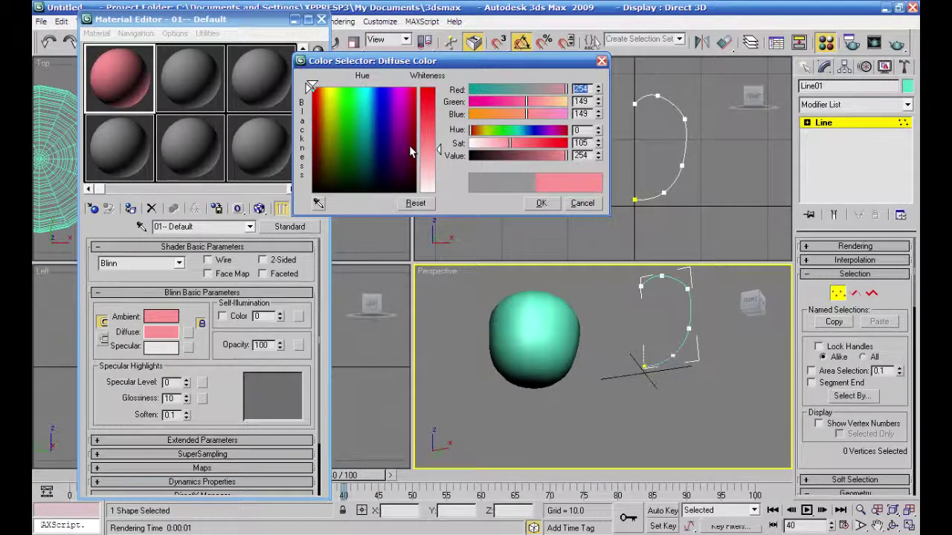
{"action": "left_click_drag", "start_coordinate": [422, 127], "coordinate": [430, 109]}
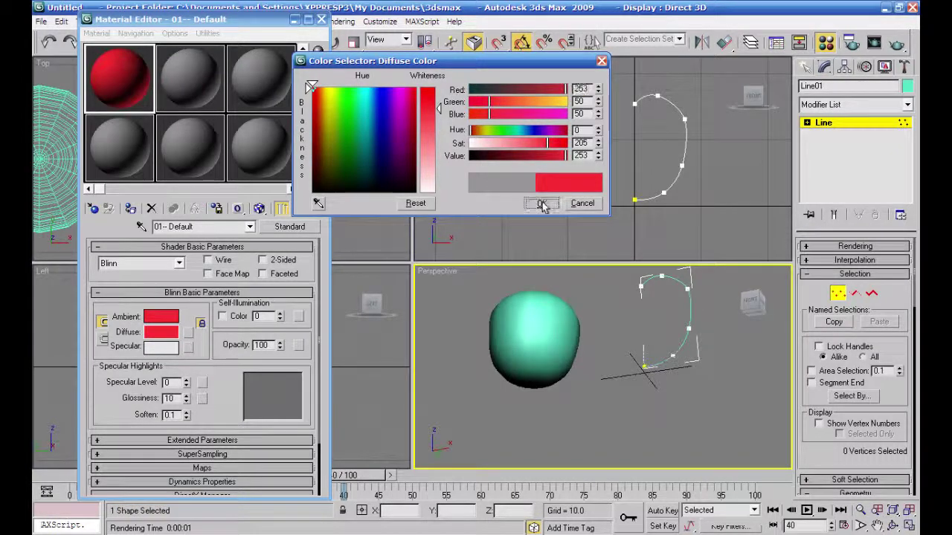
{"action": "left_click", "coordinate": [542, 204]}
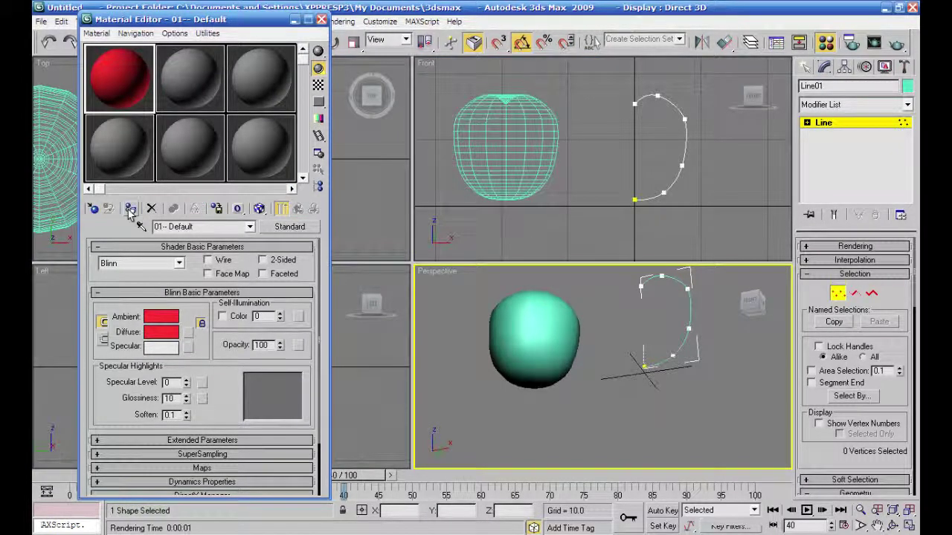
- Apply the red 01-- Default material to the lathed body and check it from slightly above in the Perspective view
{"action": "left_click", "coordinate": [587, 99]}
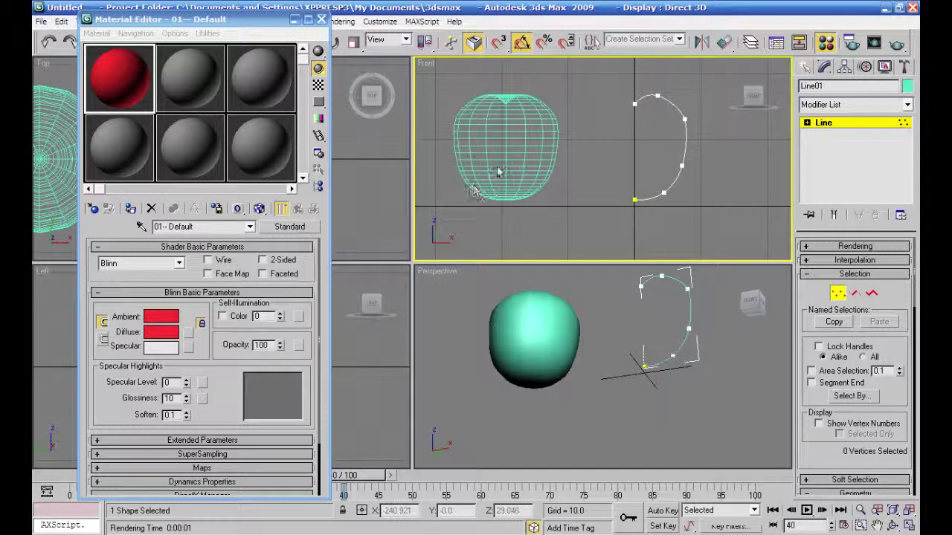
{"action": "left_click_drag", "start_coordinate": [109, 75], "coordinate": [457, 135]}
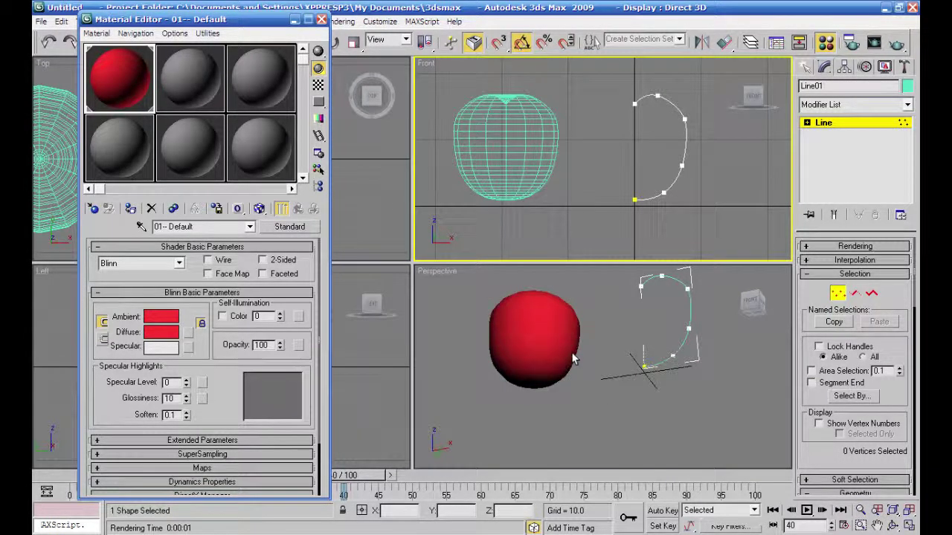
{"action": "left_click", "coordinate": [609, 409]}
{"action": "middle_click_drag", "start_coordinate": [610, 409], "coordinate": [628, 395], "text": "alt"}
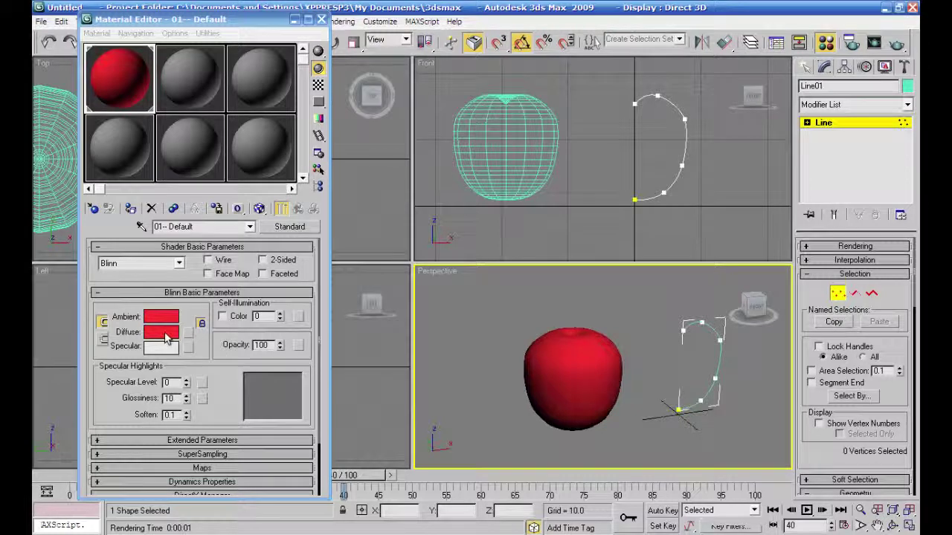
- Assign a Gradient Ramp map to the material's diffuse color
{"action": "left_click", "coordinate": [190, 333]}
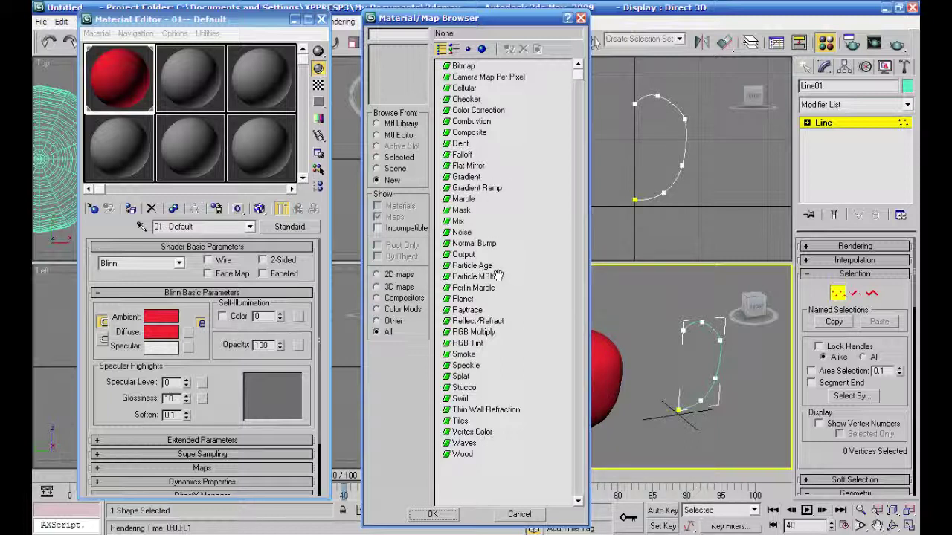
{"action": "left_click", "coordinate": [460, 191]}
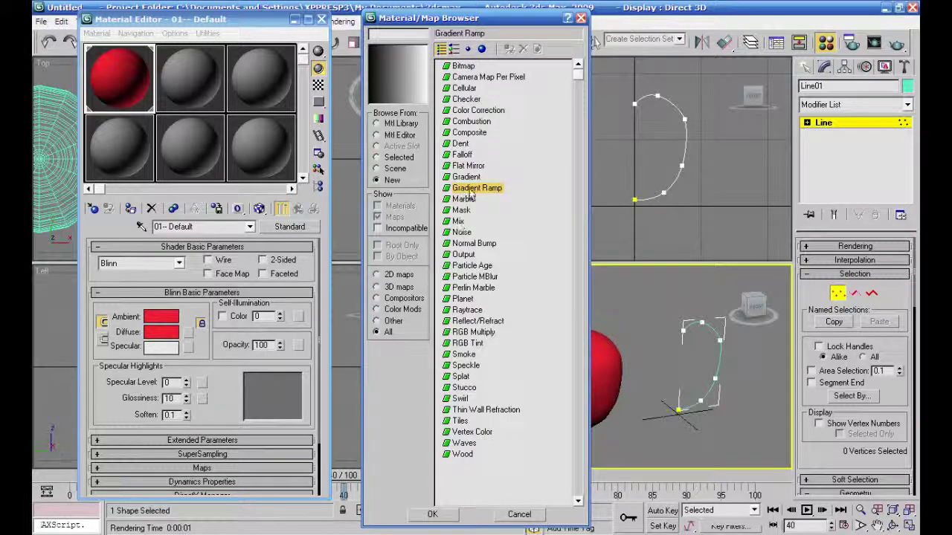
{"action": "double_click", "coordinate": [470, 189]}
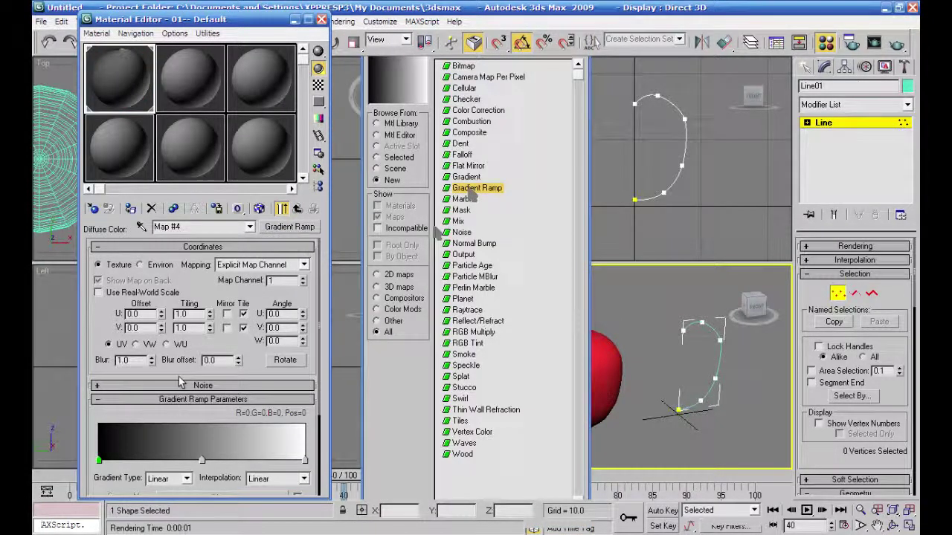
- Set the gradient ramp's start color to red 255, 0, 0 and its end color to dark yellow 203, 177, 0
{"action": "double_click", "coordinate": [99, 461]}
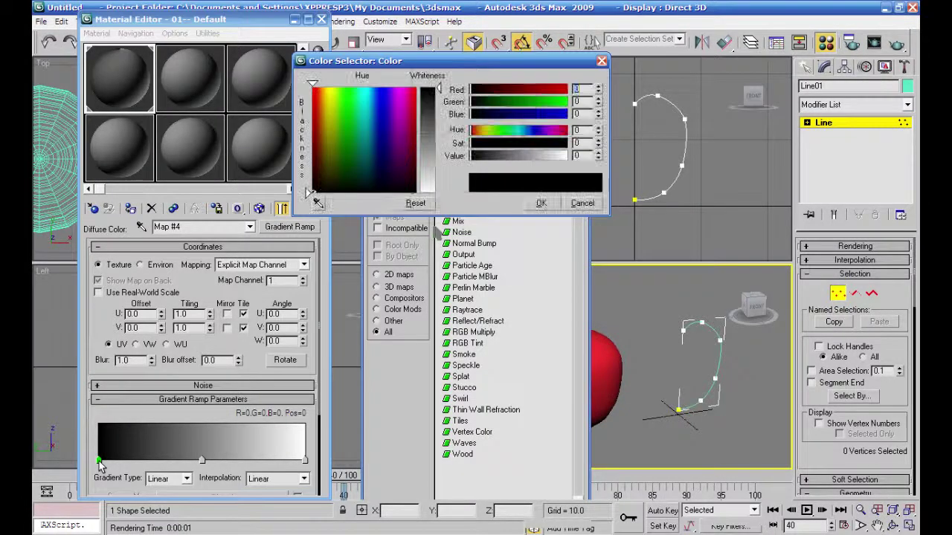
{"action": "left_click_drag", "start_coordinate": [311, 129], "coordinate": [315, 93]}
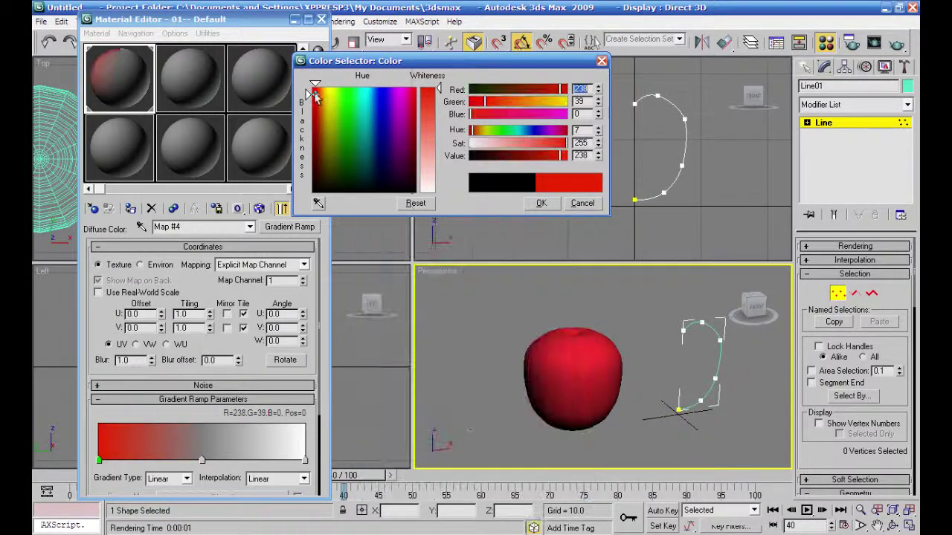
{"action": "left_click_drag", "start_coordinate": [339, 128], "coordinate": [311, 88]}
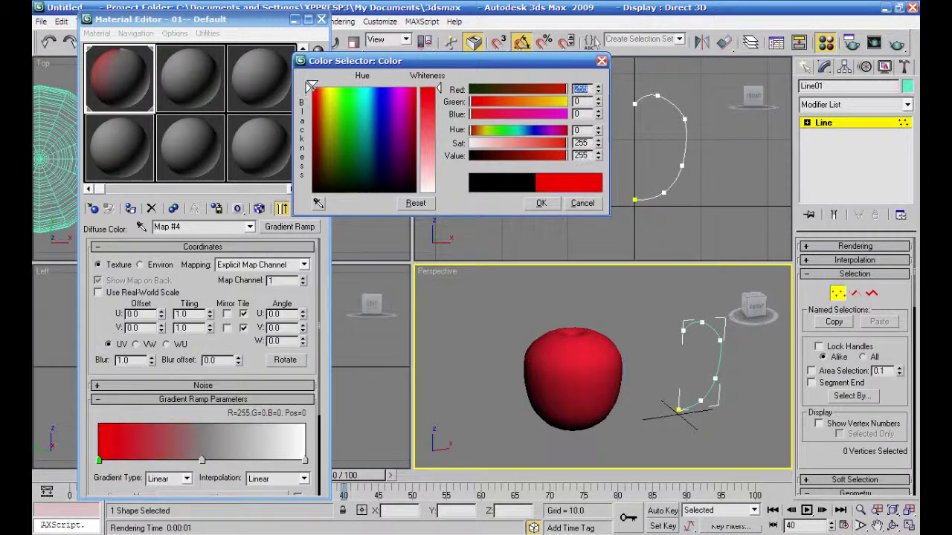
{"action": "left_click", "coordinate": [304, 461]}
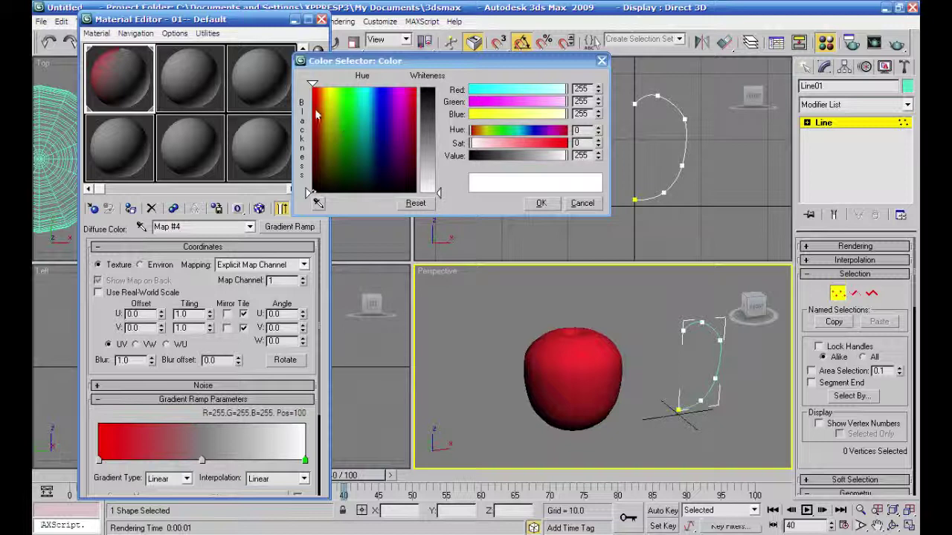
{"action": "left_click_drag", "start_coordinate": [316, 113], "coordinate": [327, 109]}
{"action": "left_click_drag", "start_coordinate": [440, 99], "coordinate": [438, 89]}
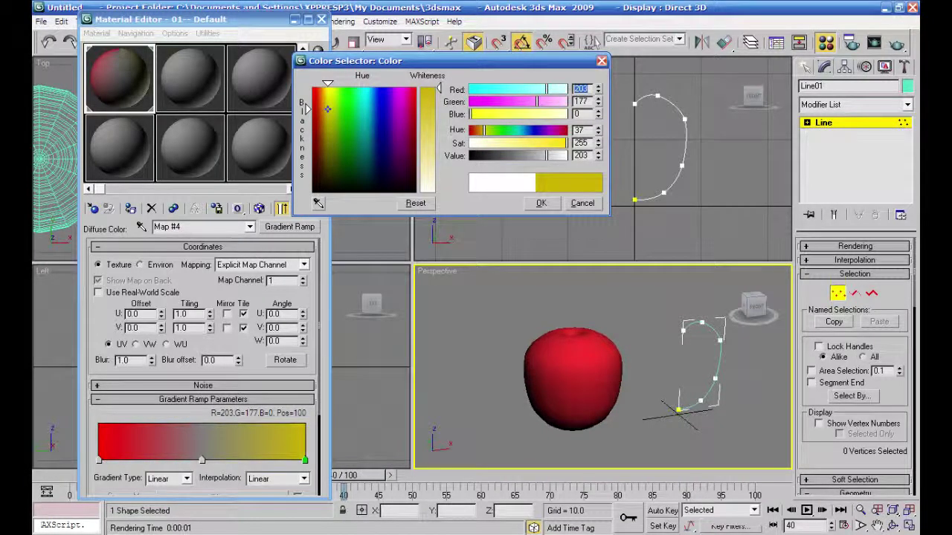
- Show the gradient map on the body in the viewport and move the ramp's gray middle flag to position 76
{"action": "left_click", "coordinate": [200, 460]}
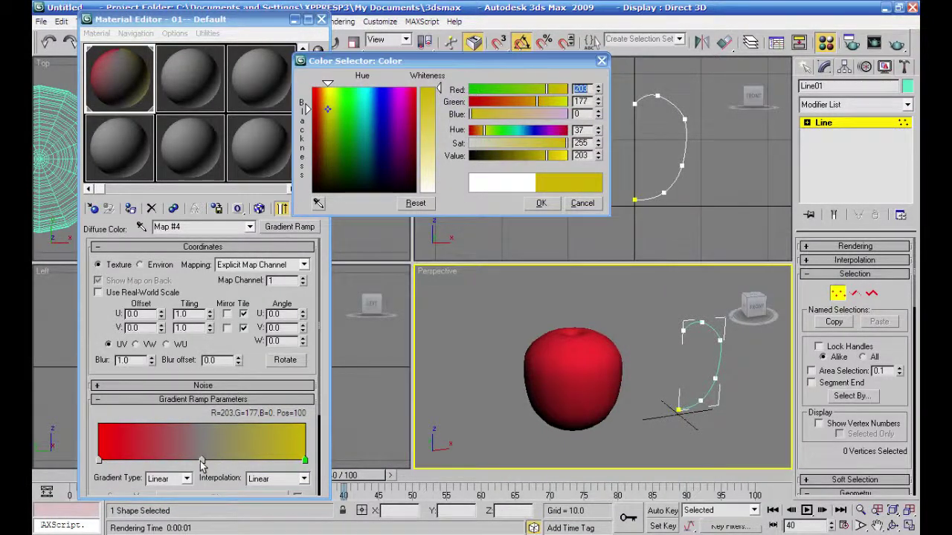
{"action": "mouse_move", "coordinate": [200, 480]}
{"action": "left_mouse_down"}
{"action": "mouse_move", "coordinate": [297, 478]}
{"action": "mouse_move", "coordinate": [193, 470]}
{"action": "mouse_move", "coordinate": [202, 465]}
{"action": "left_mouse_up"}
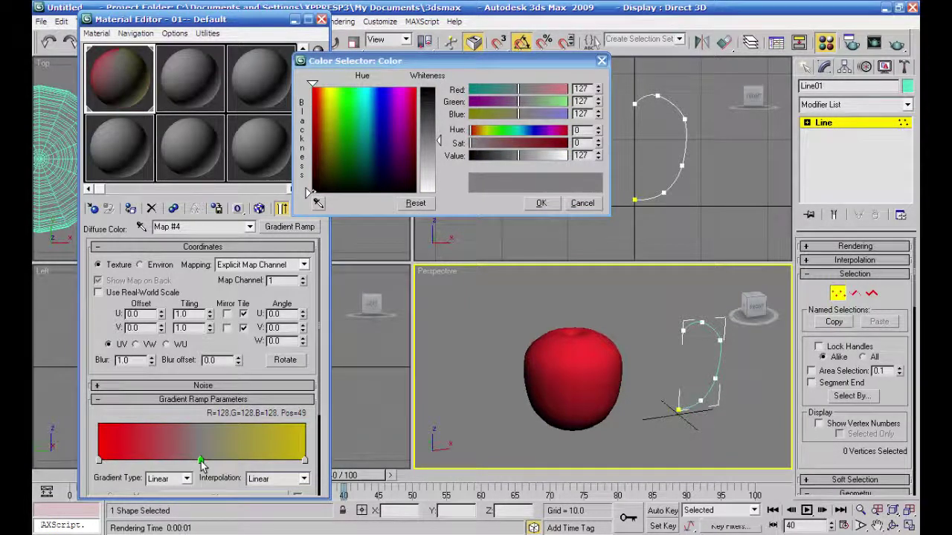
{"action": "left_click", "coordinate": [258, 209]}
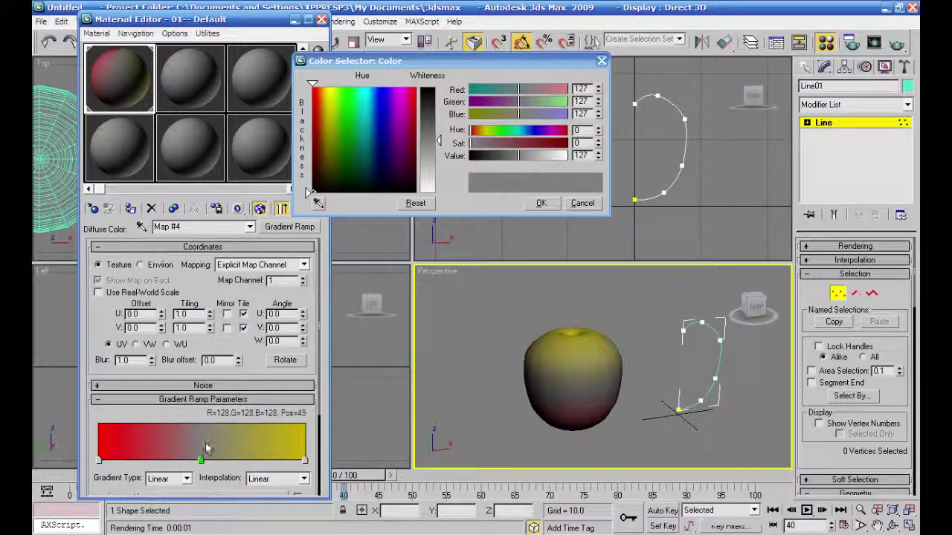
{"action": "left_click", "coordinate": [100, 461]}
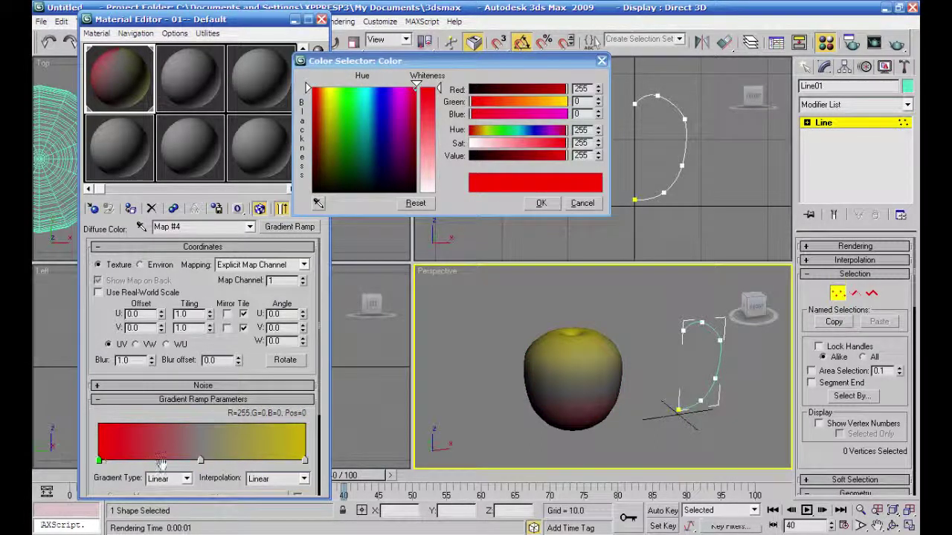
{"action": "mouse_move", "coordinate": [201, 461]}
{"action": "left_mouse_down"}
{"action": "mouse_move", "coordinate": [247, 462]}
{"action": "mouse_move", "coordinate": [251, 488]}
{"action": "mouse_move", "coordinate": [259, 486]}
{"action": "left_mouse_up"}
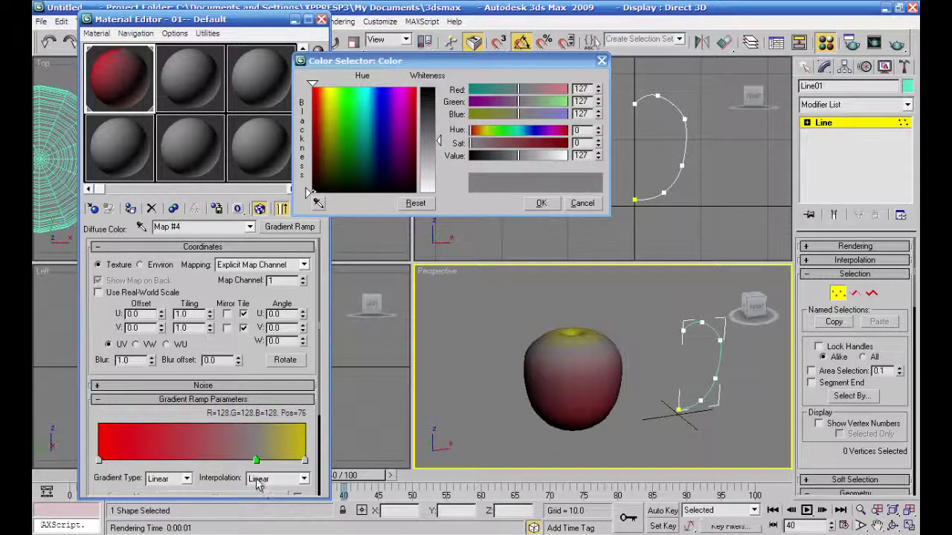
- Set the gradient ramp's middle flag to a salmon color of 227, 152, 126
{"action": "left_click", "coordinate": [327, 97]}
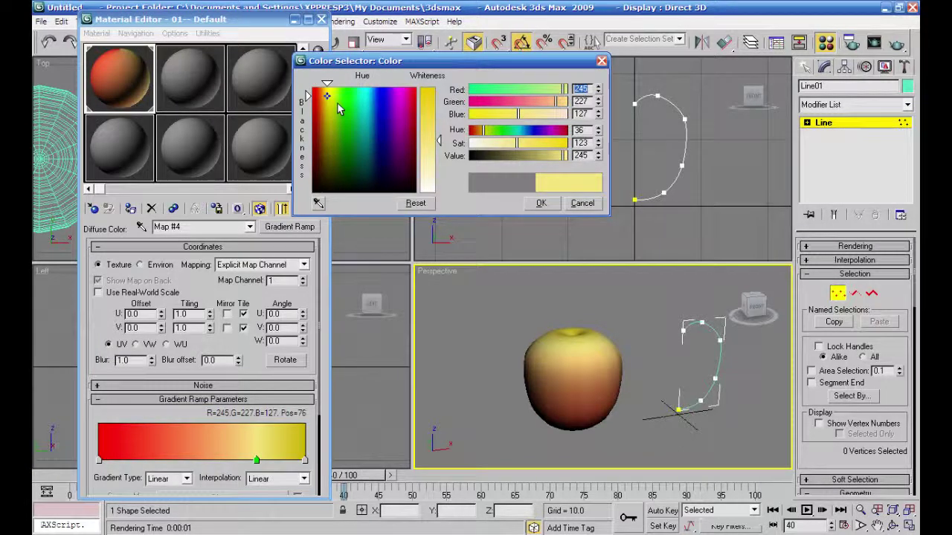
{"action": "mouse_move", "coordinate": [326, 112]}
{"action": "left_mouse_down"}
{"action": "mouse_move", "coordinate": [322, 134]}
{"action": "mouse_move", "coordinate": [322, 110]}
{"action": "left_mouse_up"}
{"action": "left_click_drag", "start_coordinate": [482, 131], "coordinate": [475, 133]}
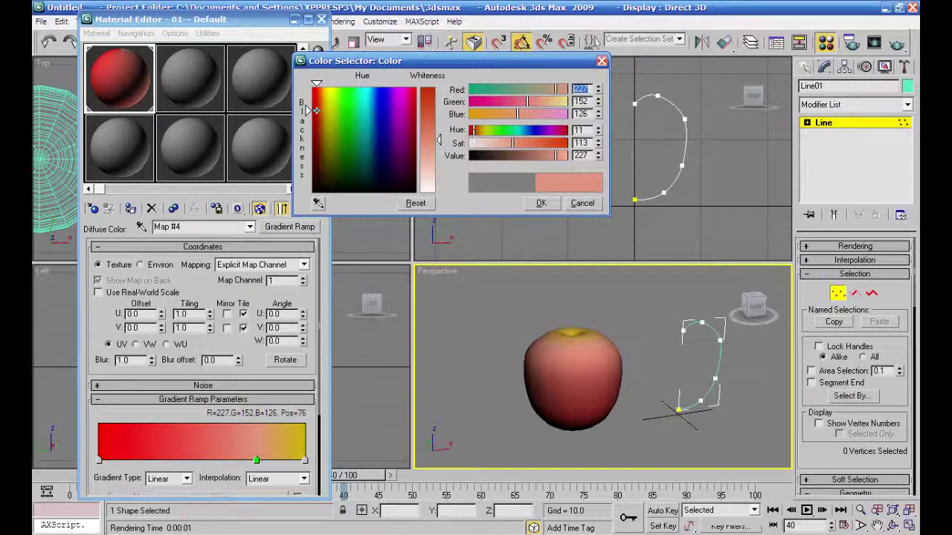
- Move the salmon flag to position 53, leaving a dark-yellow flag between it and the ramp's end, and test-render the Perspective view
{"action": "left_click_drag", "start_coordinate": [256, 461], "coordinate": [208, 462]}
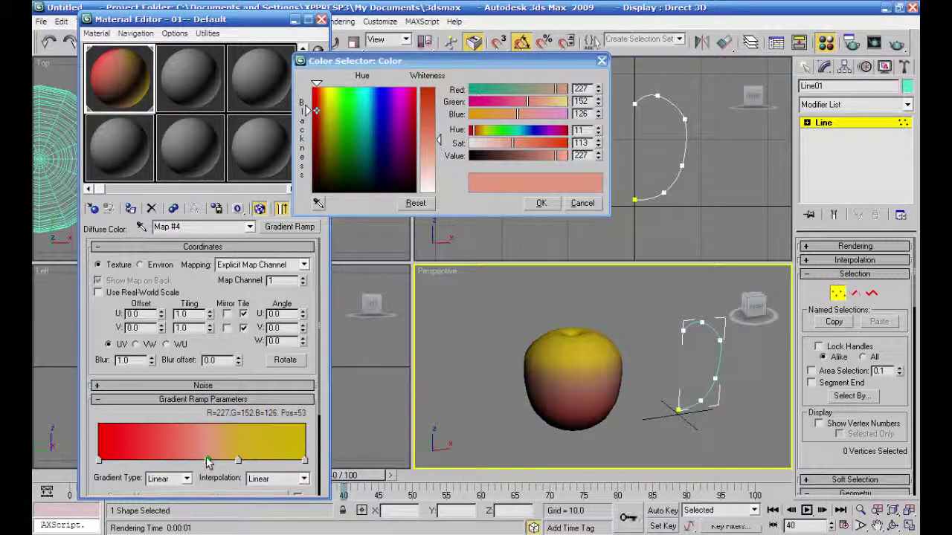
{"action": "left_click", "coordinate": [897, 43]}
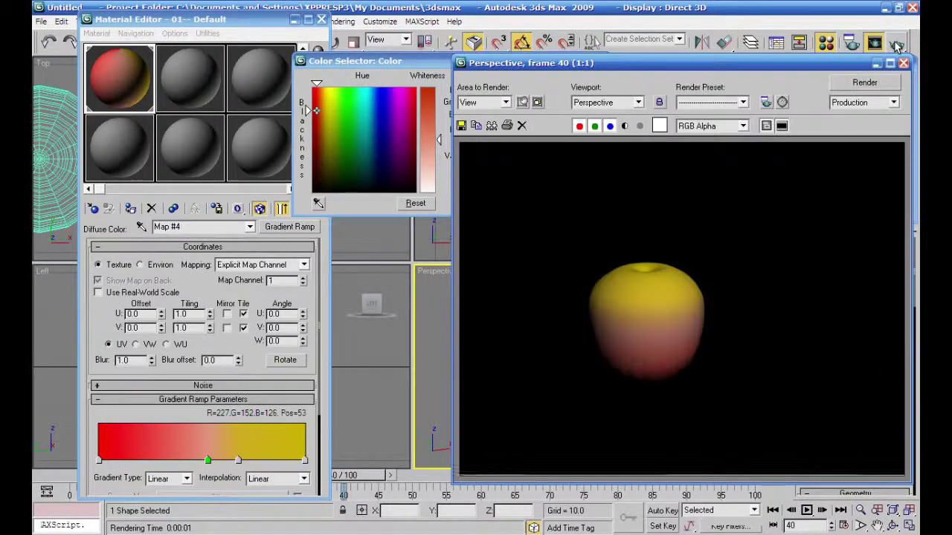
{"action": "left_click", "coordinate": [904, 63]}
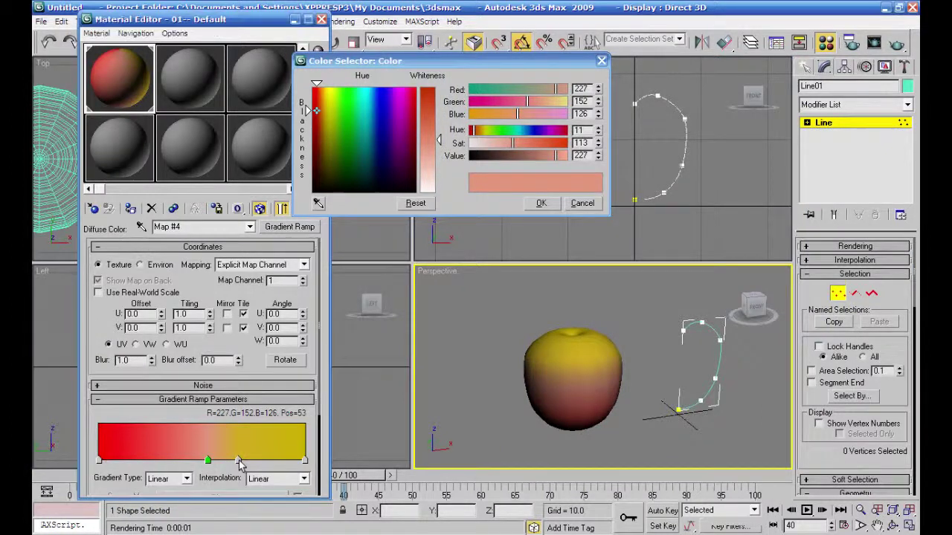
- Replace the salmon flag with a red one near the ramp's middle and move the inner dark-yellow flag to position 89
{"action": "left_click", "coordinate": [285, 461]}
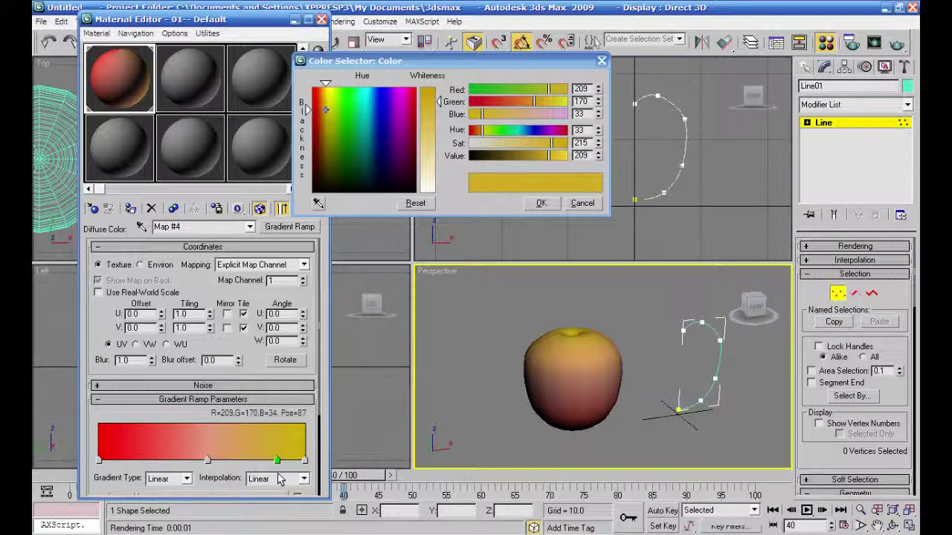
{"action": "left_click", "coordinate": [232, 460]}
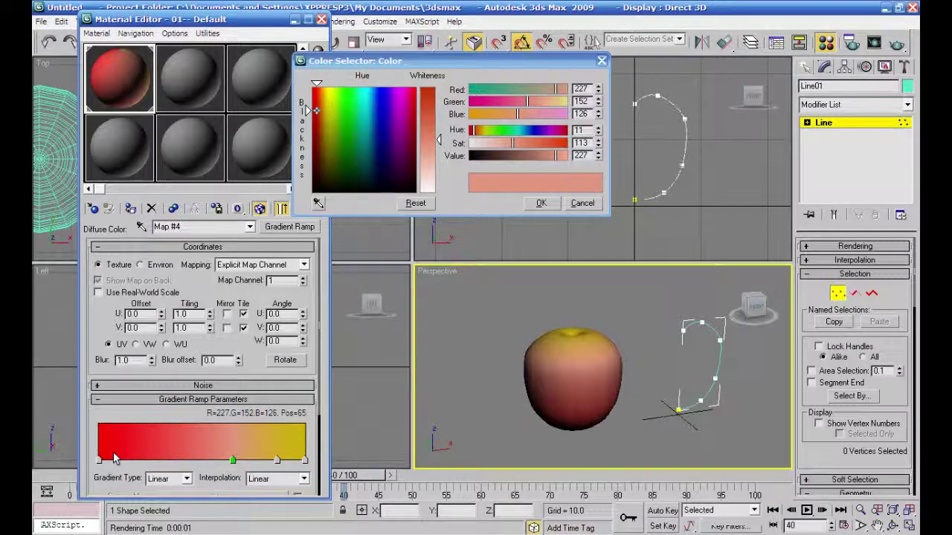
{"action": "left_click_drag", "start_coordinate": [234, 461], "coordinate": [458, 502]}
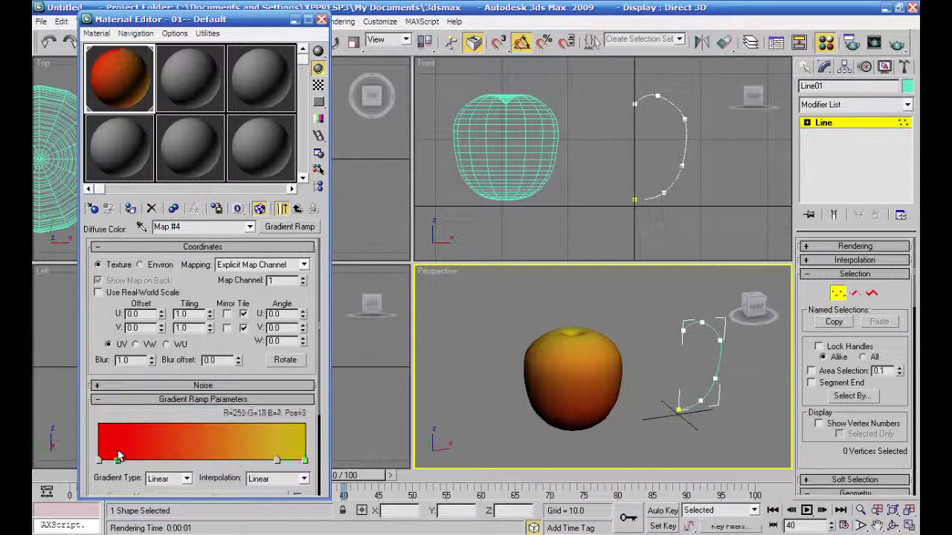
{"action": "left_click_drag", "start_coordinate": [121, 461], "coordinate": [192, 461]}
{"action": "left_click", "coordinate": [278, 461]}
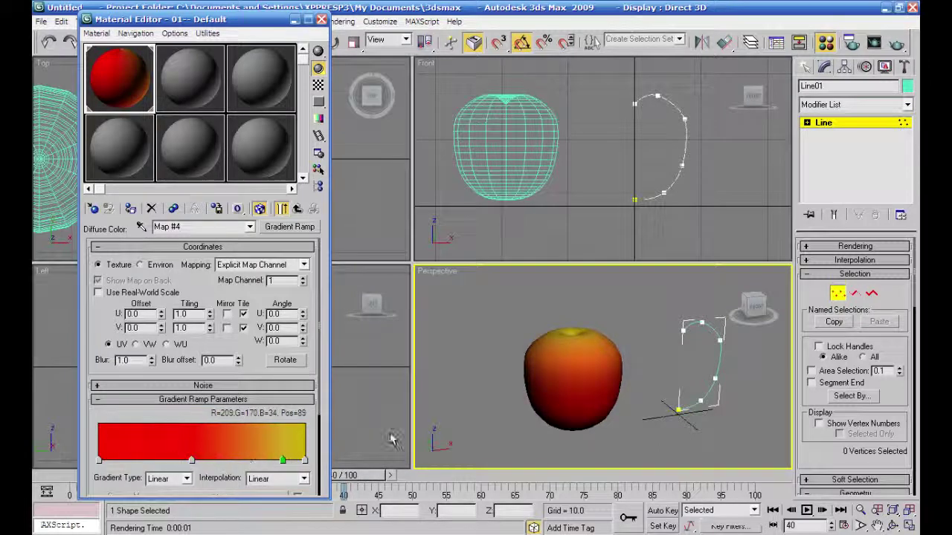
- Render the Perspective view from slightly above and again from a level angle to check the apple's coloring
{"action": "left_click", "coordinate": [896, 44]}
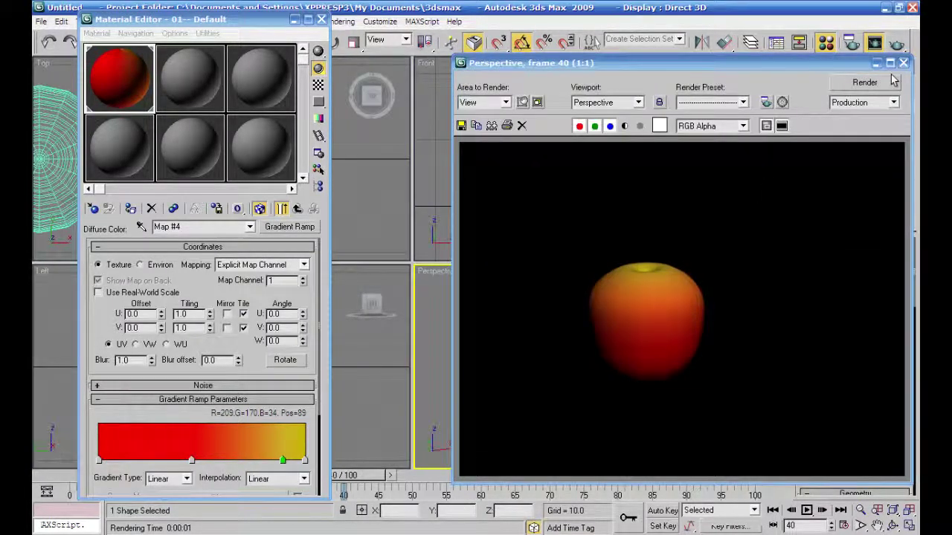
{"action": "left_click", "coordinate": [905, 64]}
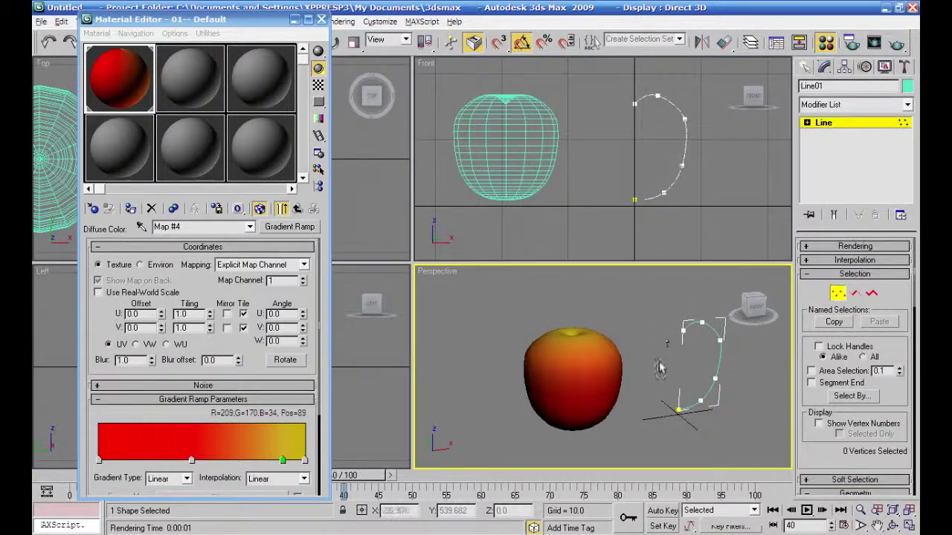
{"action": "middle_click_drag", "start_coordinate": [603, 298], "coordinate": [630, 348], "text": "alt"}
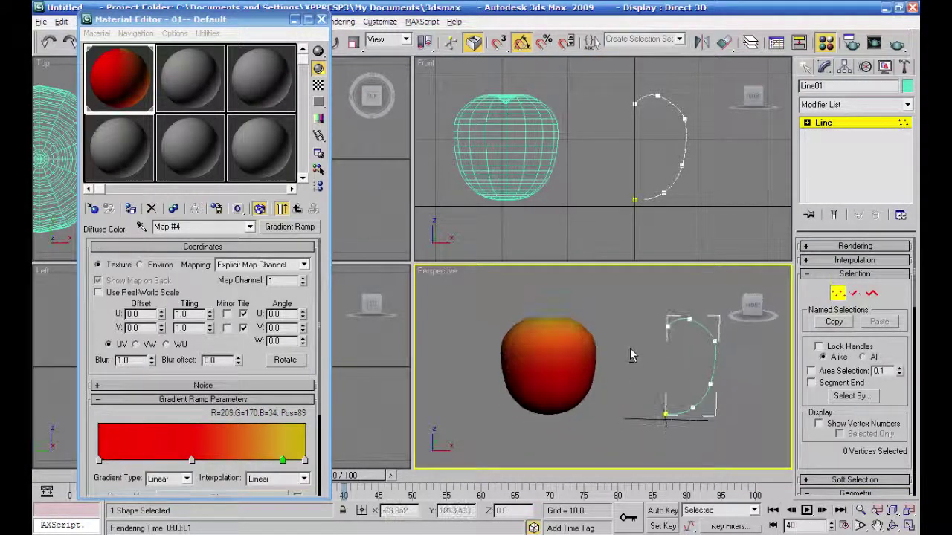
{"action": "left_click", "coordinate": [897, 45]}
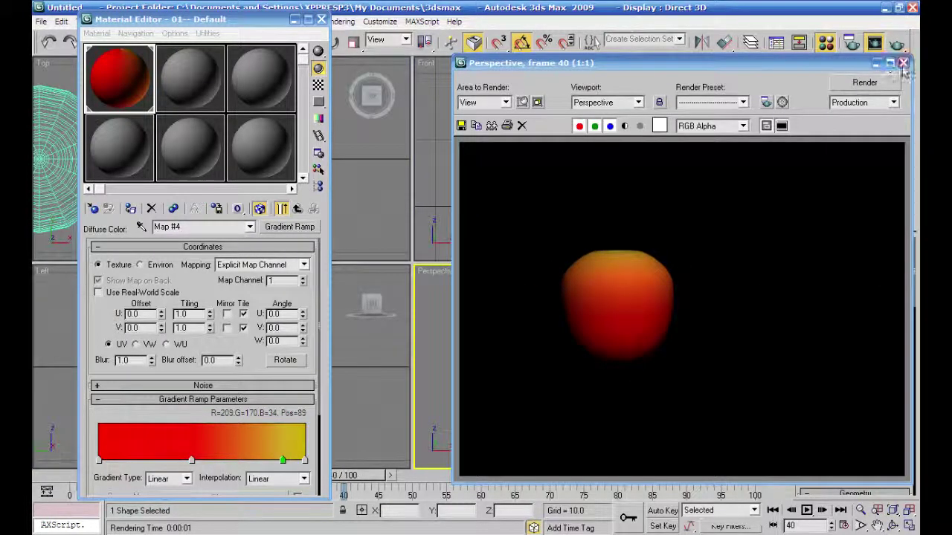
{"action": "left_click", "coordinate": [904, 63]}
- Clone the lathed apple along the X axis in the Front view as one independent copy, on the side away from the profile line
{"action": "middle_click_drag", "start_coordinate": [562, 230], "coordinate": [644, 238]}
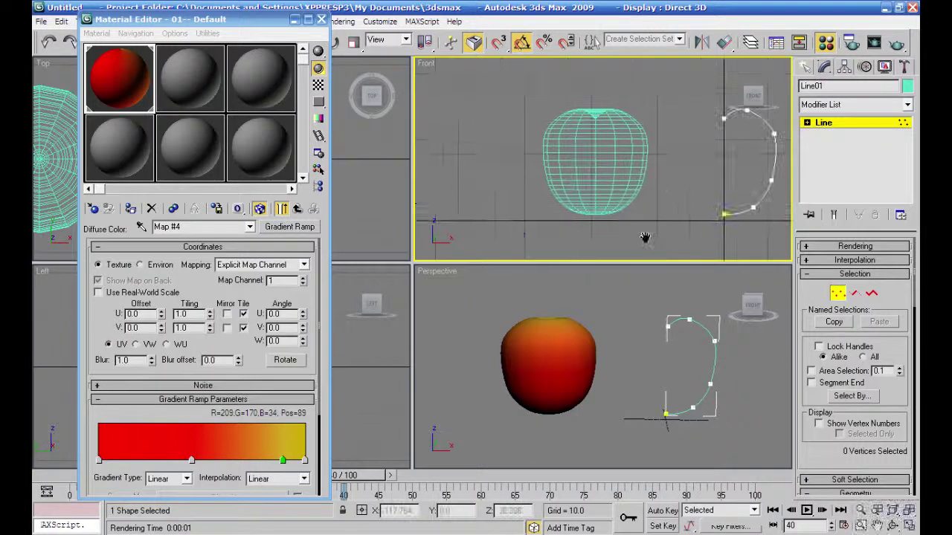
{"action": "scroll", "coordinate": [643, 238], "scroll_direction": "down", "scroll_amount": 2}
{"action": "left_click", "coordinate": [823, 123]}
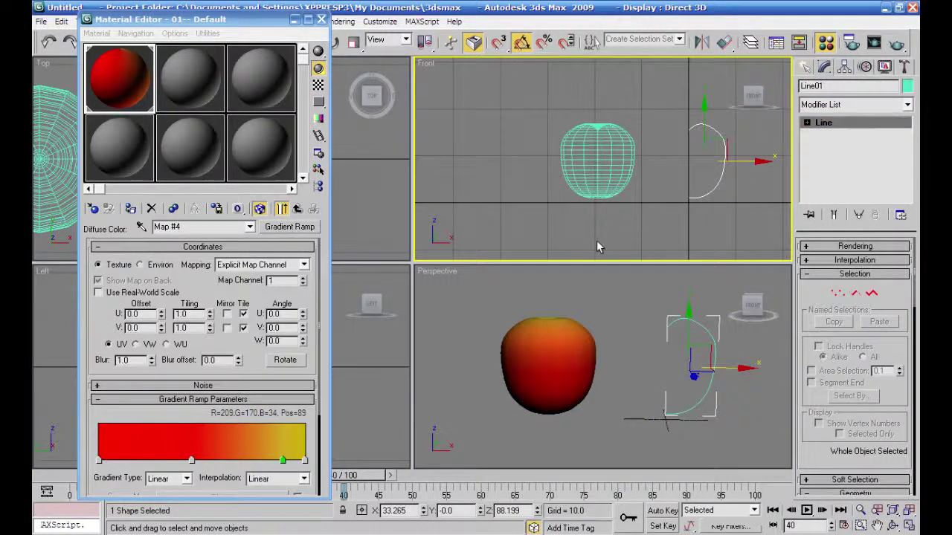
{"action": "left_click", "coordinate": [630, 175]}
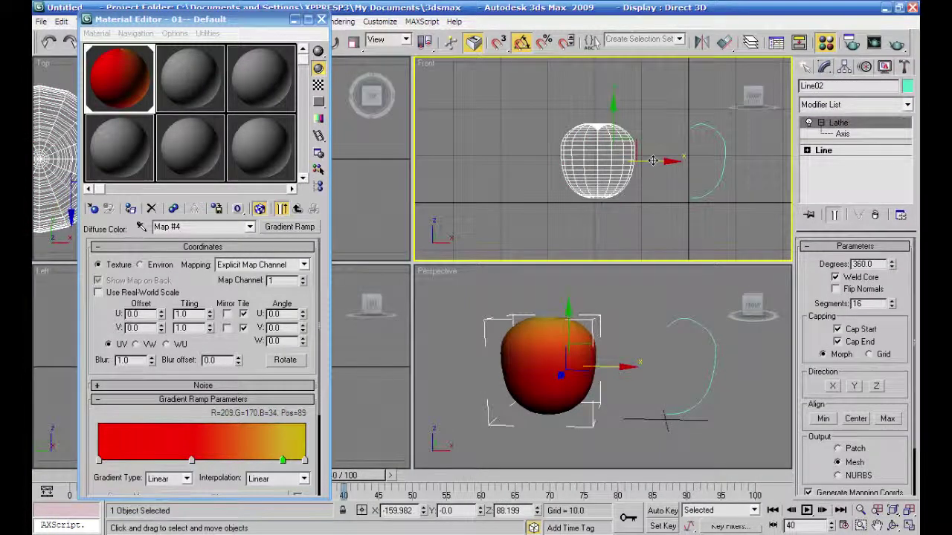
{"action": "left_click_drag", "start_coordinate": [658, 161], "coordinate": [546, 163], "text": "shift"}
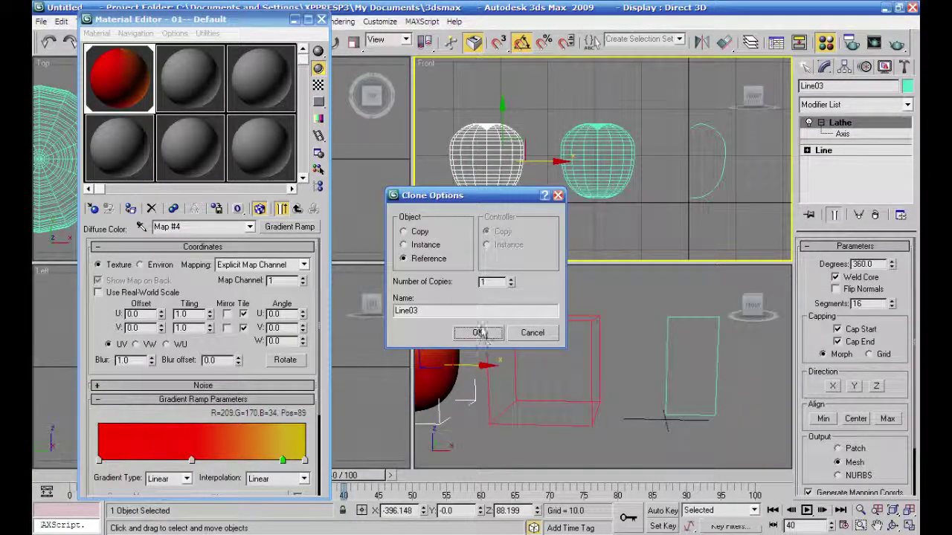
{"action": "left_click", "coordinate": [420, 231]}
{"action": "left_click", "coordinate": [478, 332]}
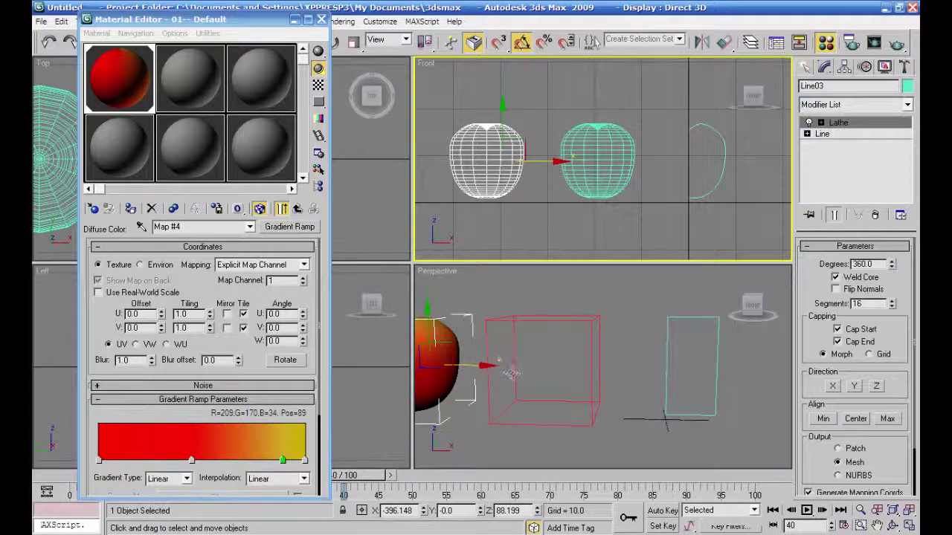
{"action": "left_click", "coordinate": [549, 291]}
{"action": "middle_click_drag", "start_coordinate": [485, 382], "coordinate": [563, 387]}
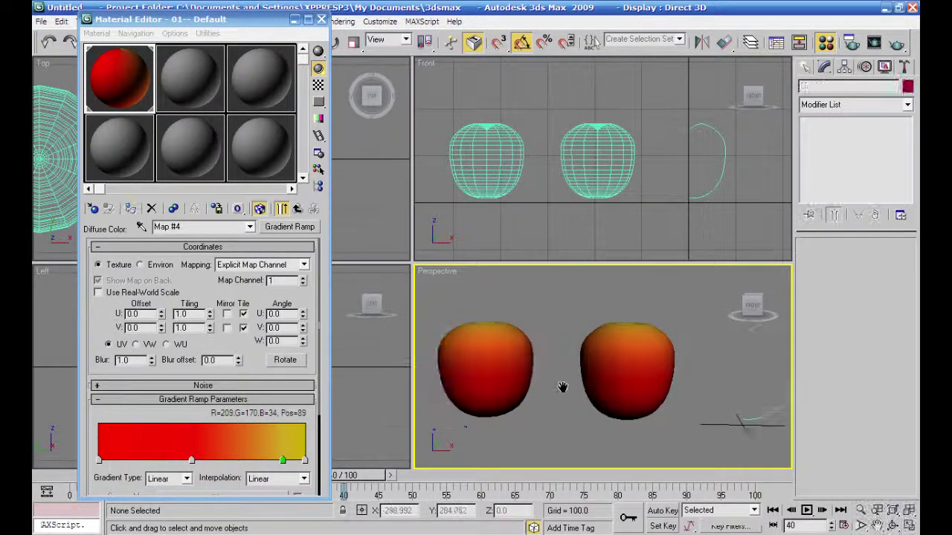
- Select the copied apple and add a Bitmap map to the diffuse color of the second sample material
{"action": "left_click", "coordinate": [490, 371]}
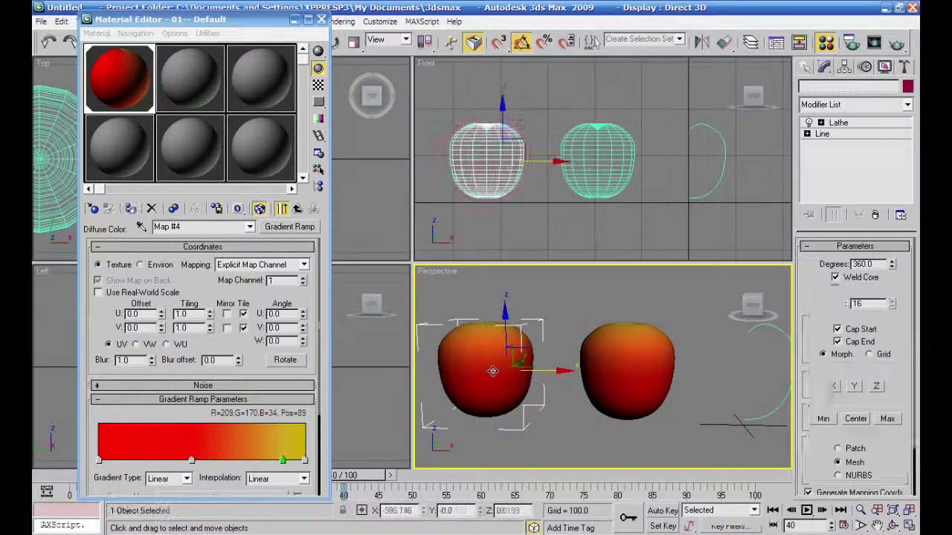
{"action": "left_click", "coordinate": [194, 81]}
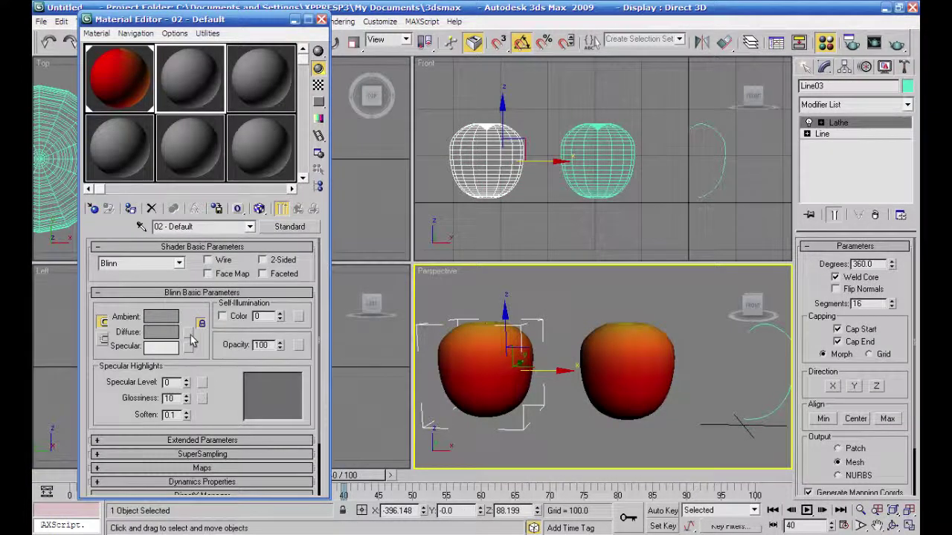
{"action": "left_click", "coordinate": [190, 339]}
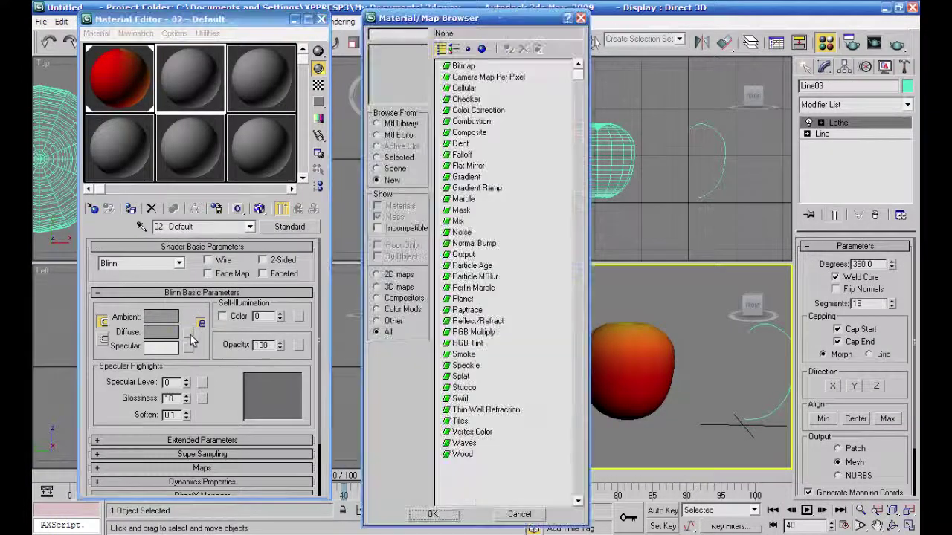
{"action": "double_click", "coordinate": [458, 67]}
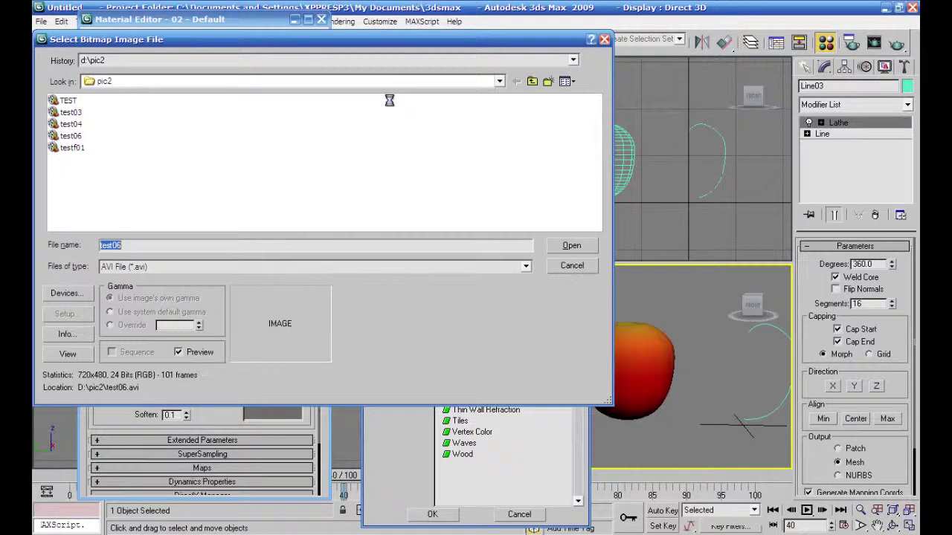
- List files of all formats as thumbnails and load appletexture.bmp from the pic2 folder as the bitmap
{"action": "left_click", "coordinate": [528, 270]}
{"action": "scroll", "coordinate": [531, 298], "scroll_direction": "up", "scroll_amount": 1}
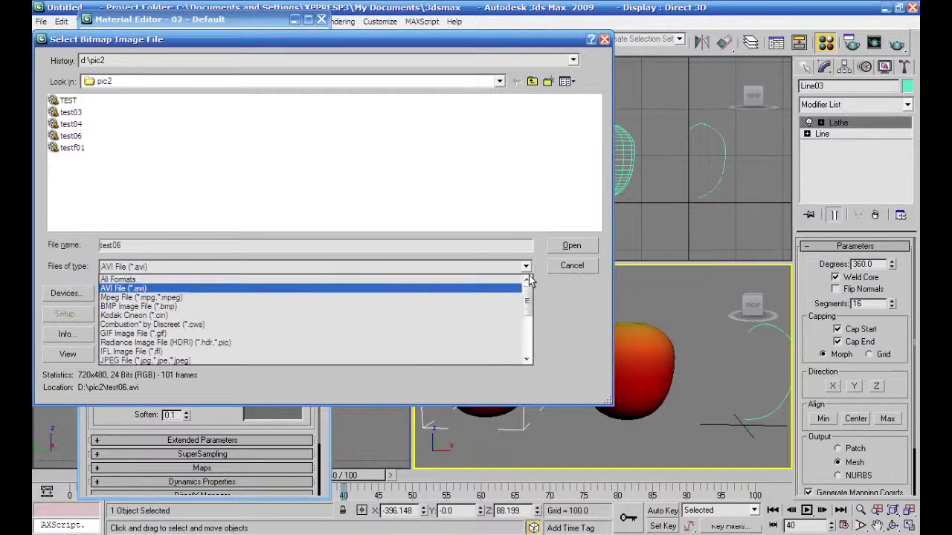
{"action": "left_click", "coordinate": [506, 275]}
{"action": "left_click", "coordinate": [564, 81]}
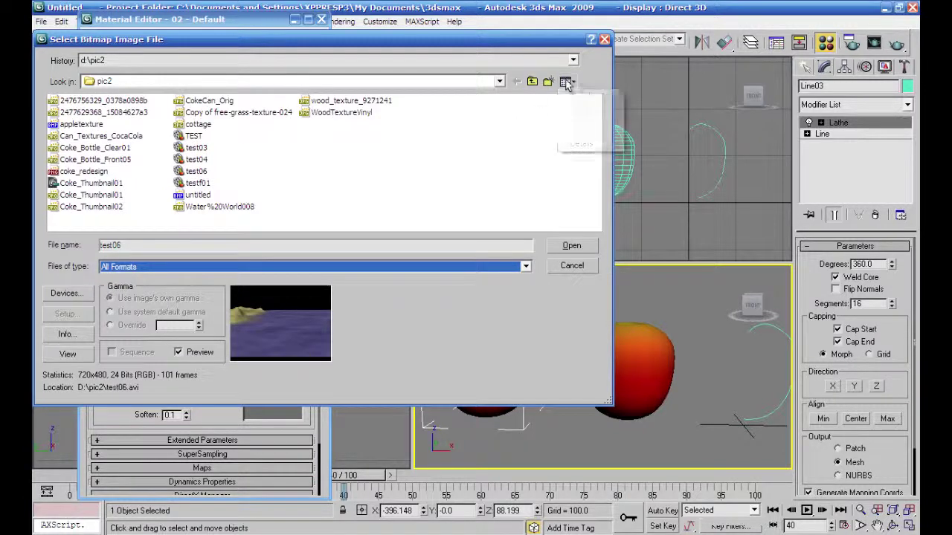
{"action": "left_click", "coordinate": [585, 95]}
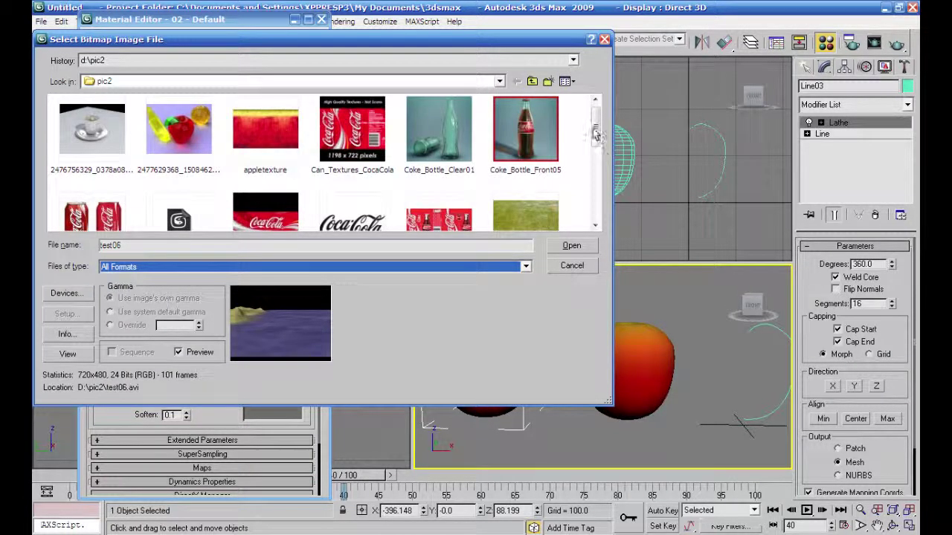
{"action": "left_click", "coordinate": [264, 128]}
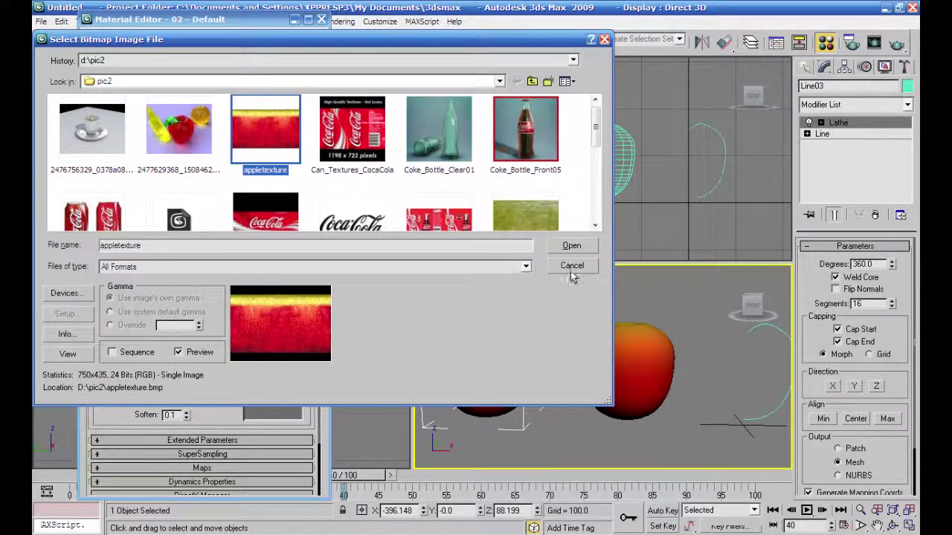
{"action": "left_click", "coordinate": [587, 246]}
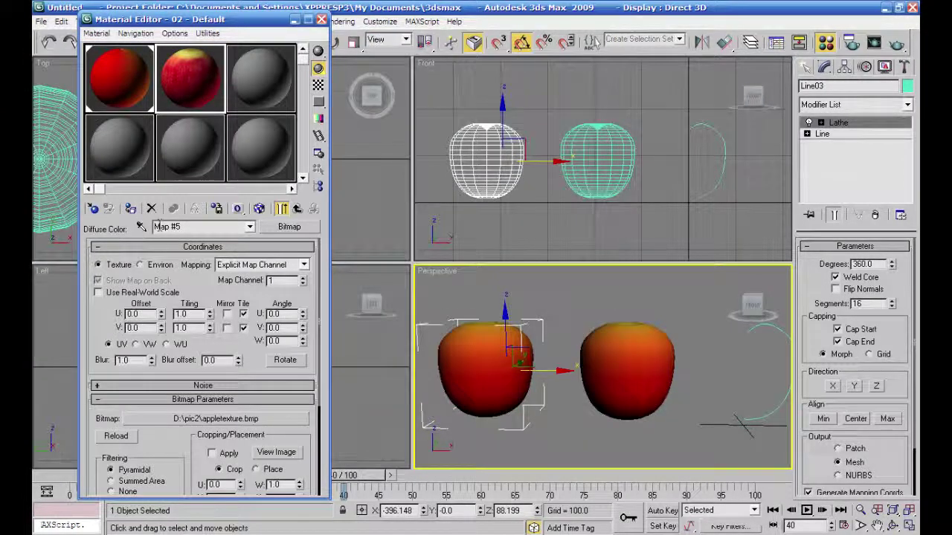
- Assign the apple texture material to the selected apple copy and show its map in the viewport
{"action": "left_click", "coordinate": [130, 210]}
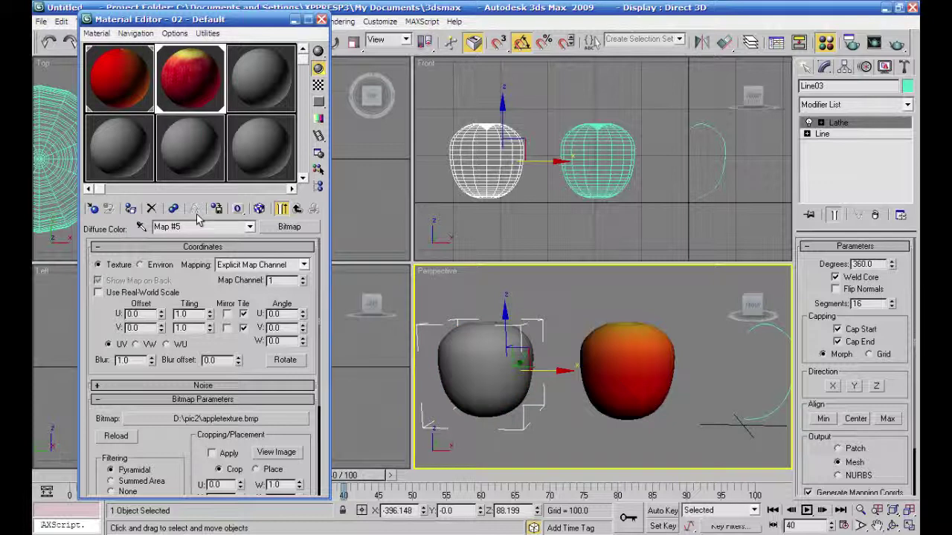
{"action": "left_click", "coordinate": [257, 209]}
{"action": "left_click", "coordinate": [563, 320]}
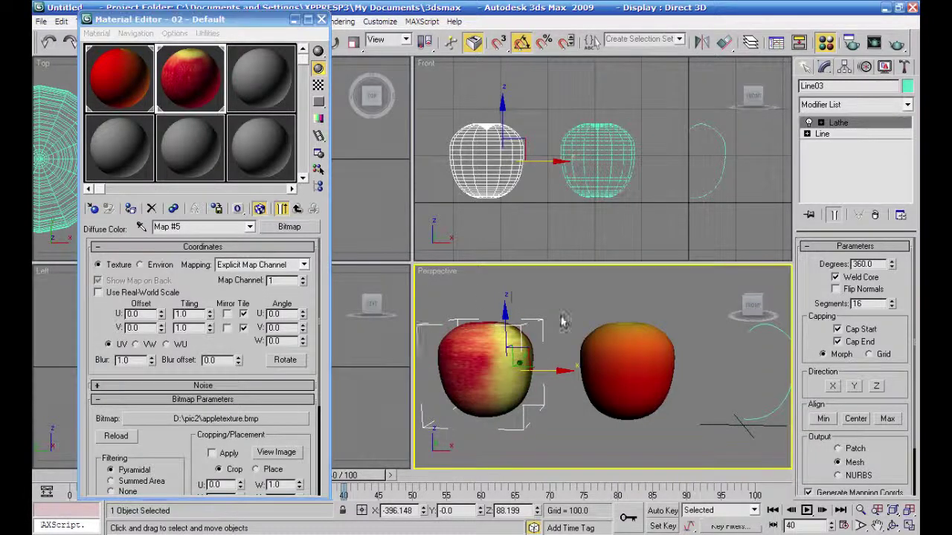
{"action": "middle_click_drag", "start_coordinate": [369, 385], "coordinate": [550, 407]}
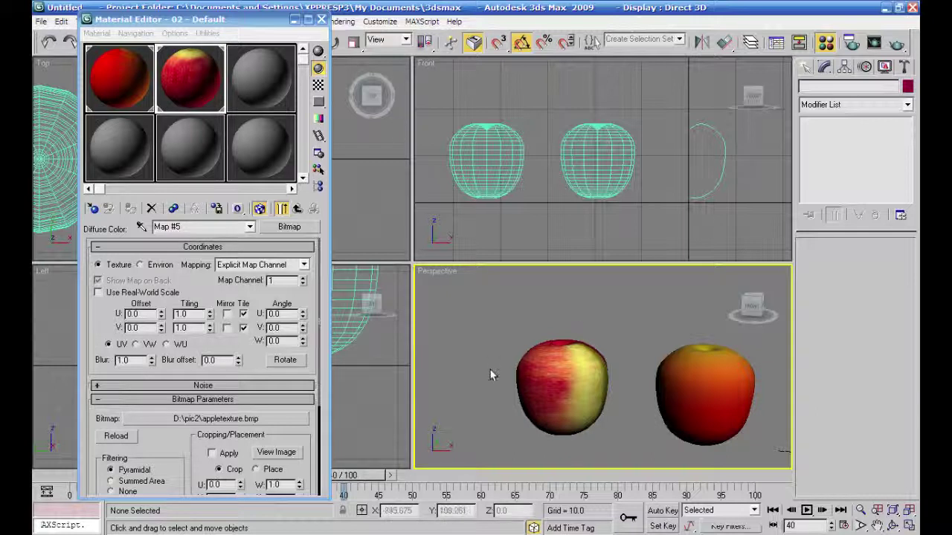
- Try a W angle of 90 on the apple texture's coordinates, check the apple, and reset the angle to 0
{"action": "left_click_drag", "start_coordinate": [303, 341], "coordinate": [303, 281]}
{"action": "middle_click_drag", "start_coordinate": [486, 369], "coordinate": [474, 395]}
{"action": "middle_click_drag", "start_coordinate": [544, 350], "coordinate": [543, 250]}
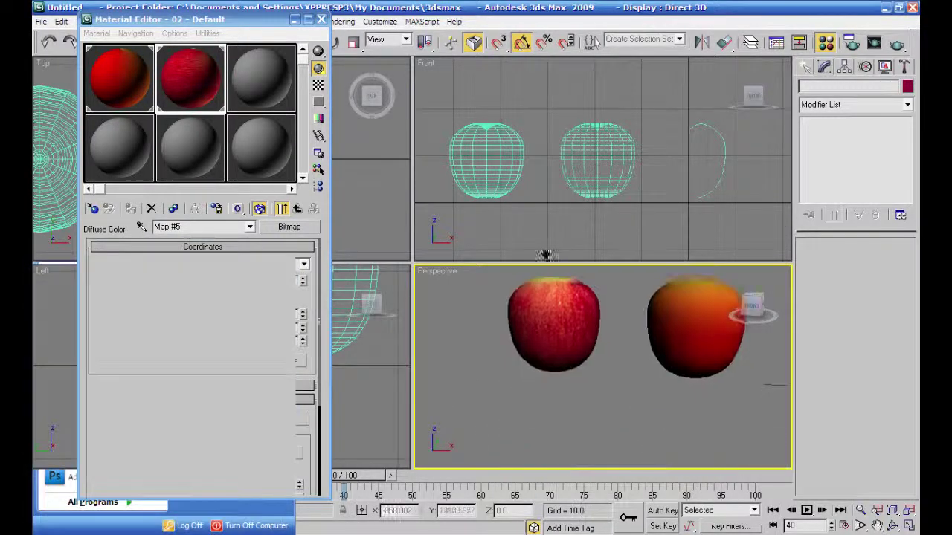
{"action": "middle_click_drag", "start_coordinate": [545, 428], "coordinate": [571, 292], "text": "alt"}
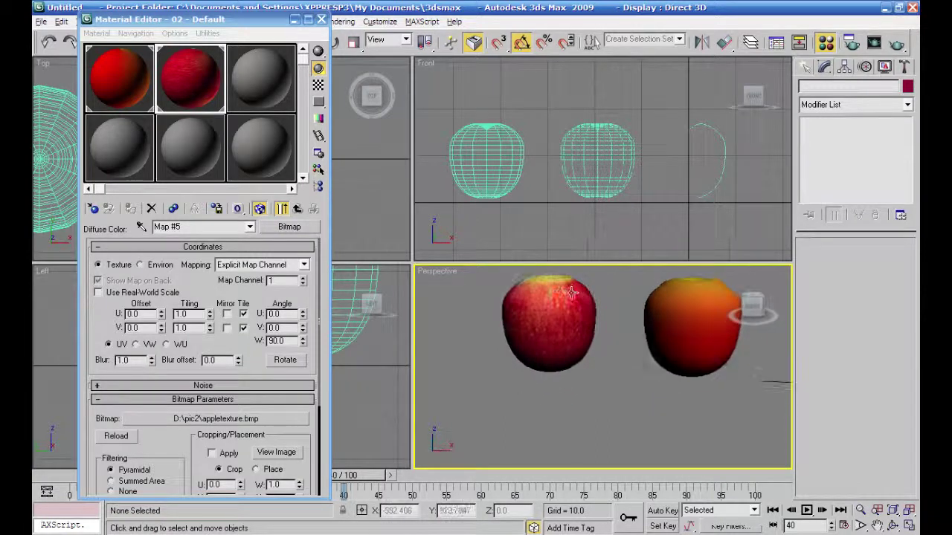
{"action": "right_click", "coordinate": [304, 341]}
- Apply a UVW Map modifier to the textured apple and set its mapping to Cylindrical
{"action": "left_click", "coordinate": [550, 327]}
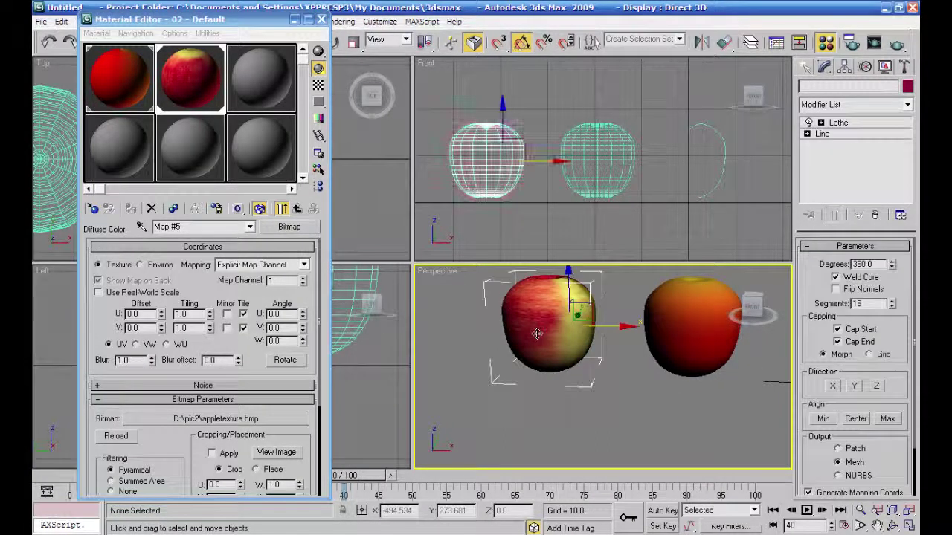
{"action": "left_click", "coordinate": [907, 108]}
{"action": "scroll", "coordinate": [899, 364], "scroll_direction": "up", "scroll_amount": 10}
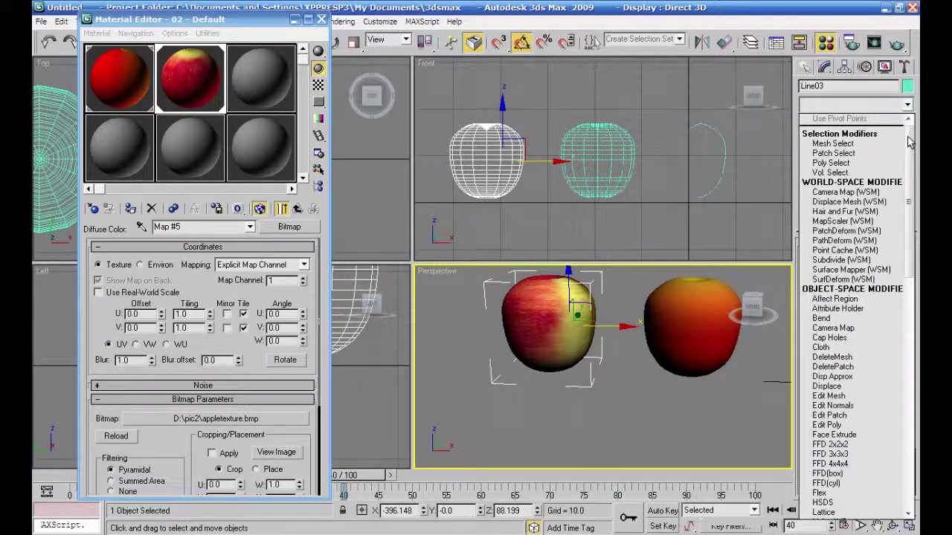
{"action": "scroll", "coordinate": [898, 364], "scroll_direction": "down", "scroll_amount": 1}
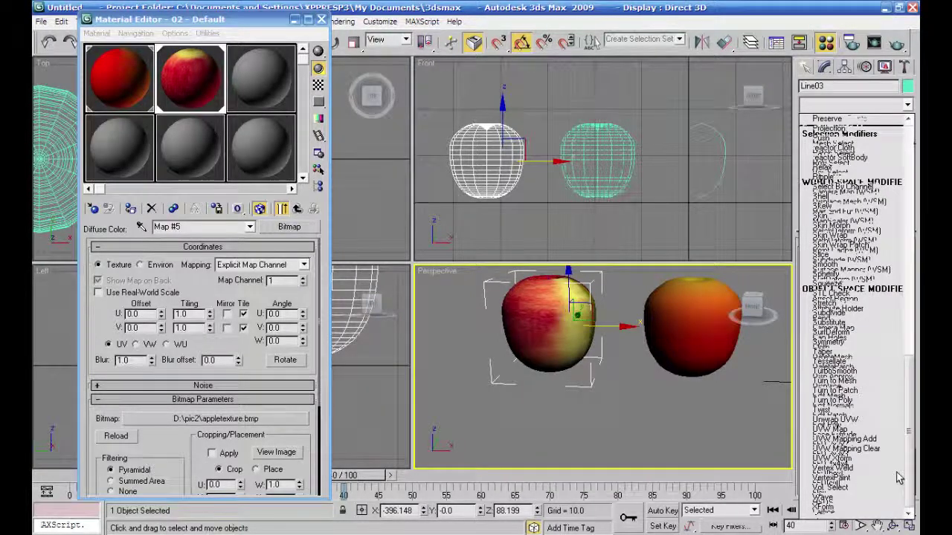
{"action": "left_click", "coordinate": [837, 430]}
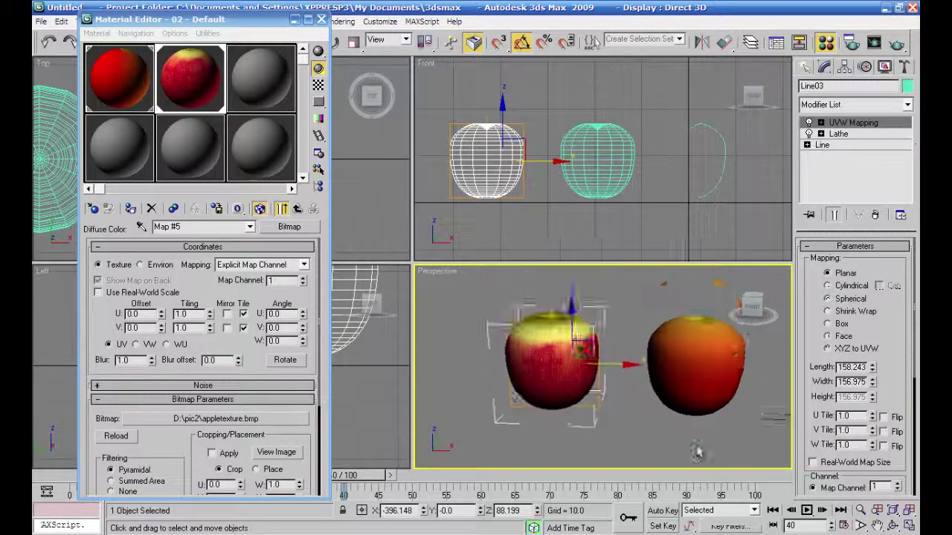
{"action": "left_click", "coordinate": [828, 286]}
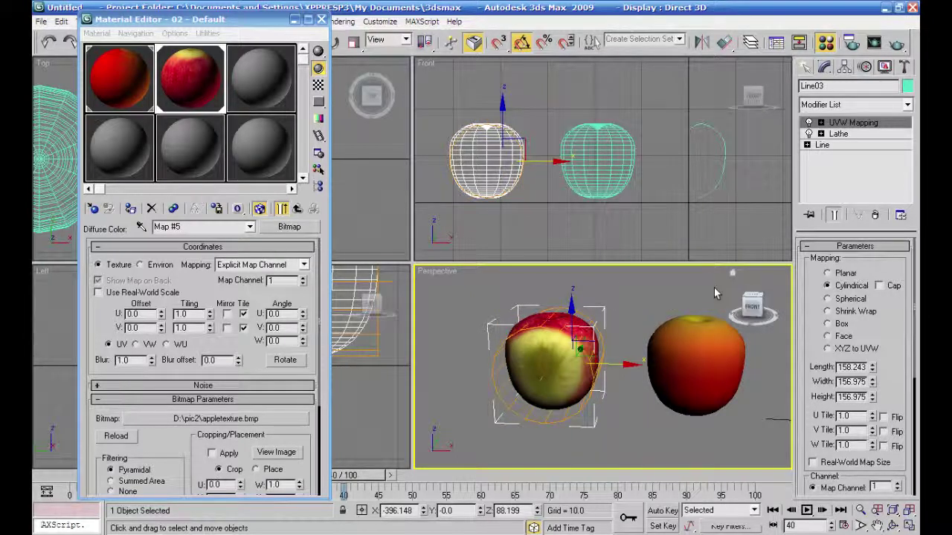
- Rotate the UVW Mapping gizmo -90 degrees about the X axis so the cylinder stands upright around the apple
{"action": "left_click", "coordinate": [821, 122]}
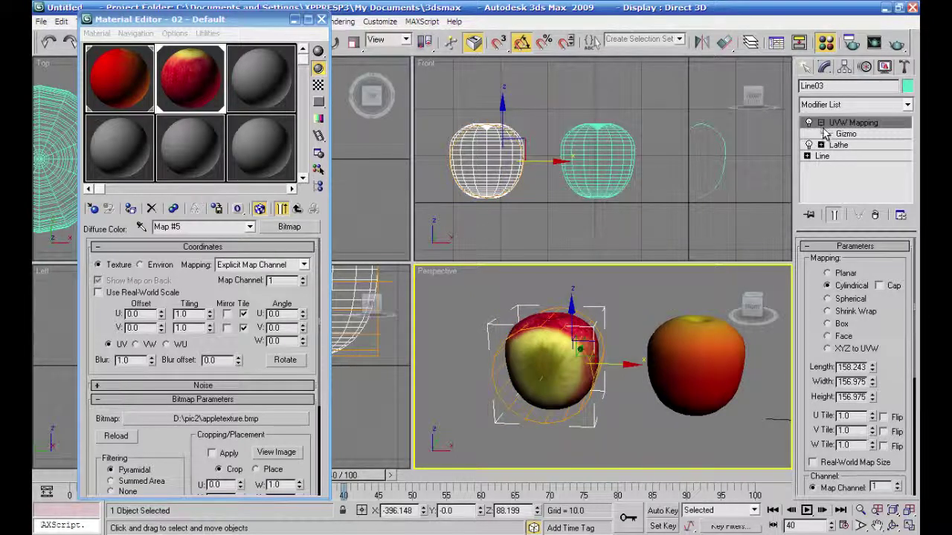
{"action": "left_click", "coordinate": [840, 134]}
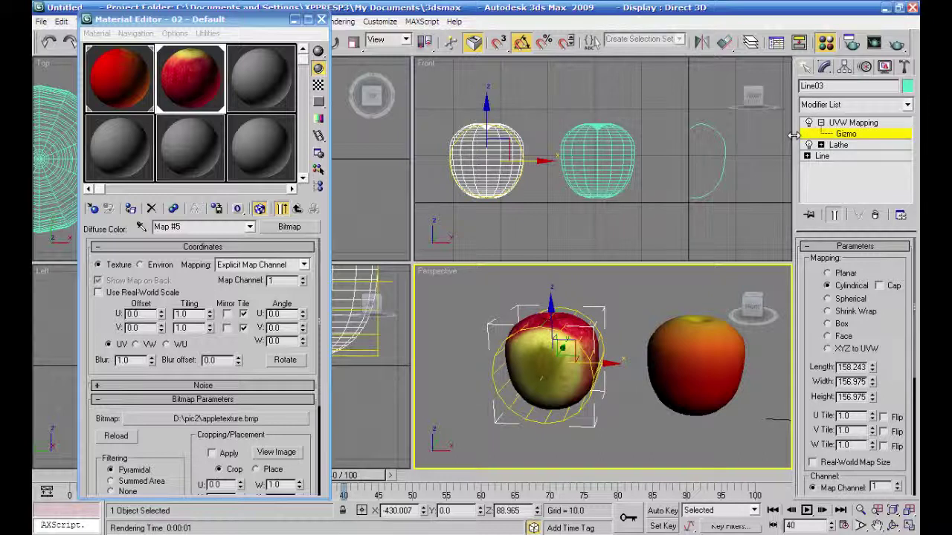
{"action": "left_click", "coordinate": [337, 44]}
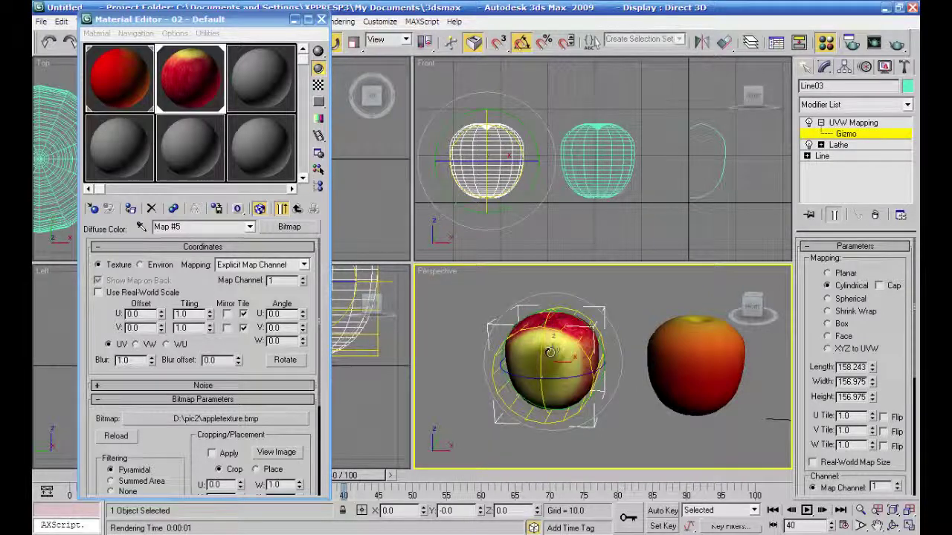
{"action": "left_click_drag", "start_coordinate": [545, 351], "coordinate": [553, 293]}
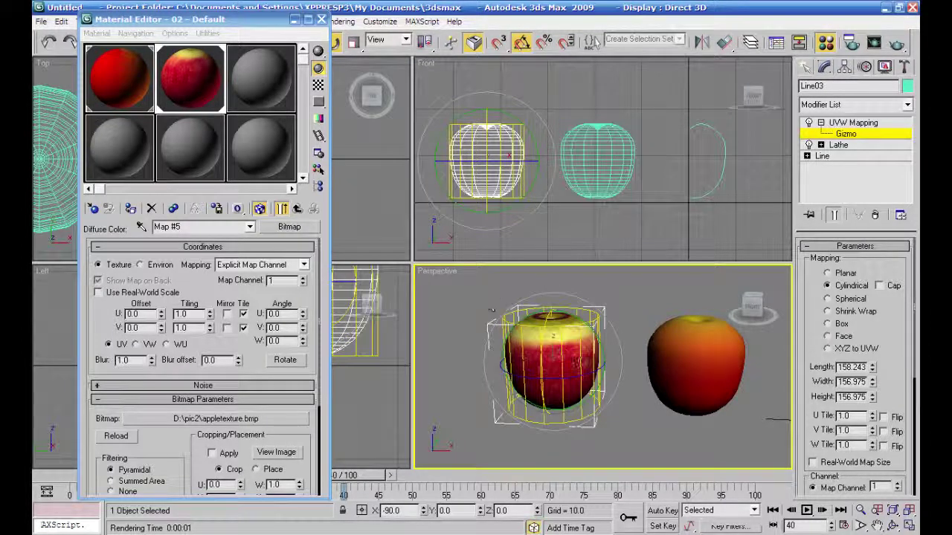